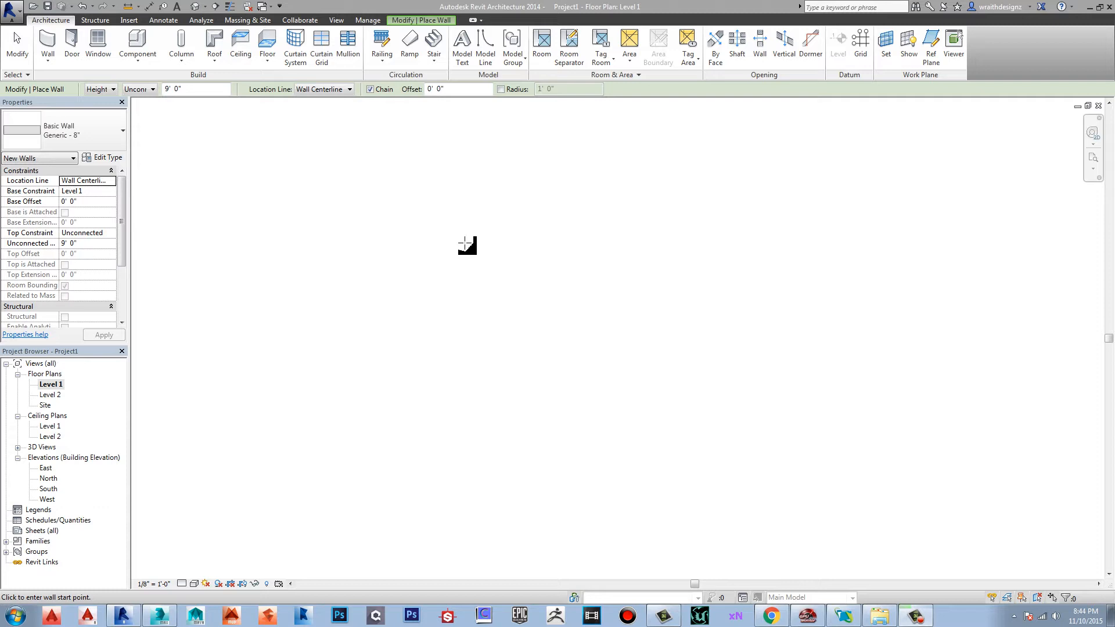
- Draw a closed square room of four 15' long Generic - 8" walls with a 9' height on Level 1
click(51, 42)
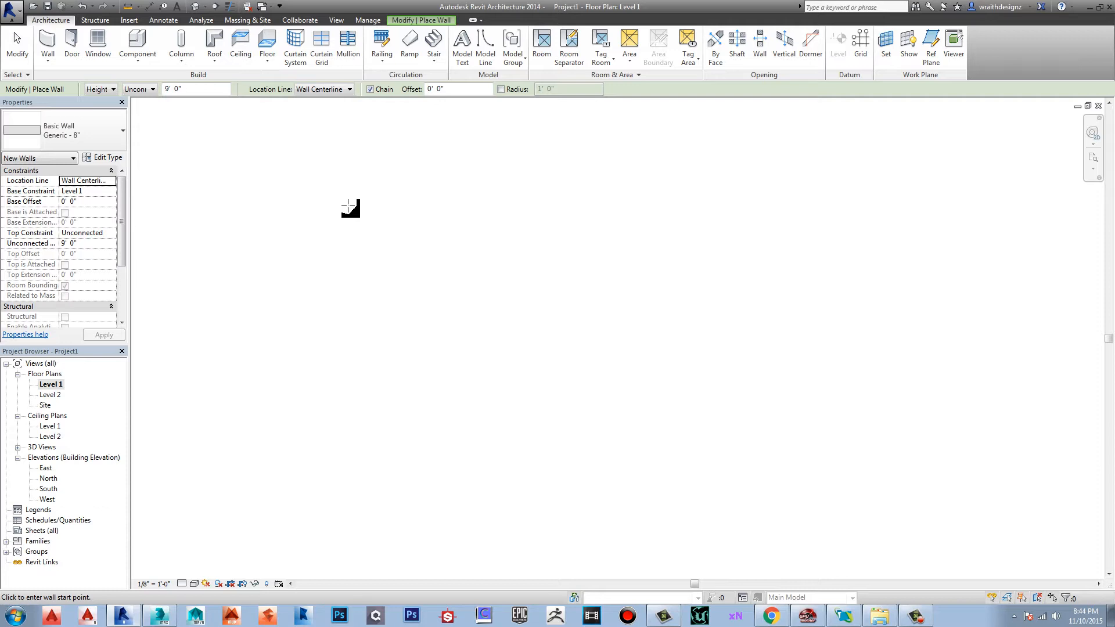
click(349, 207)
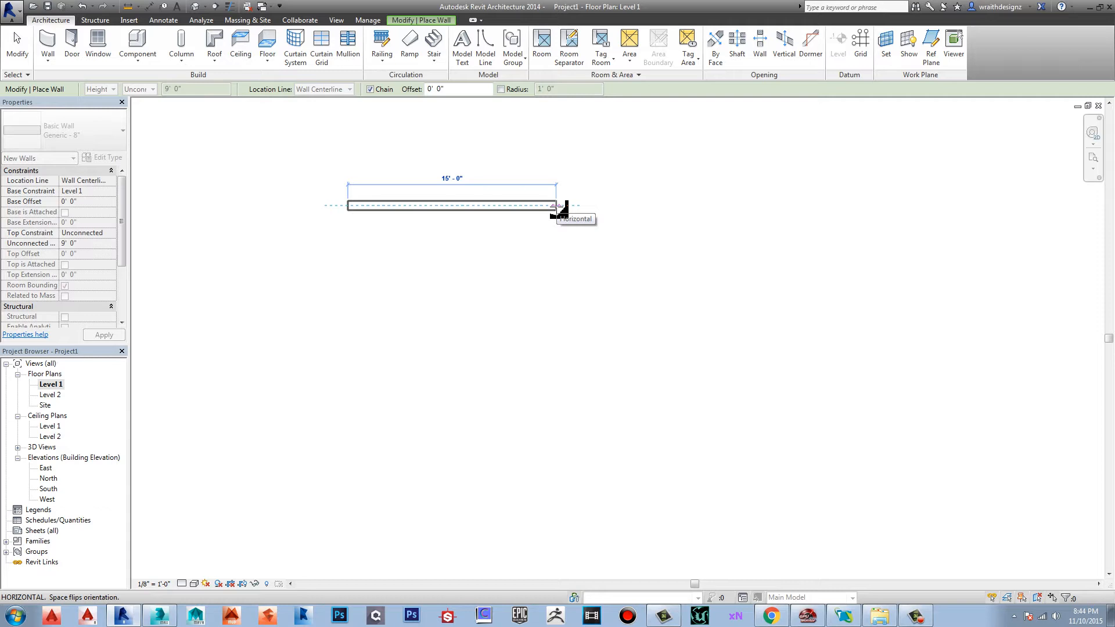
click(558, 206)
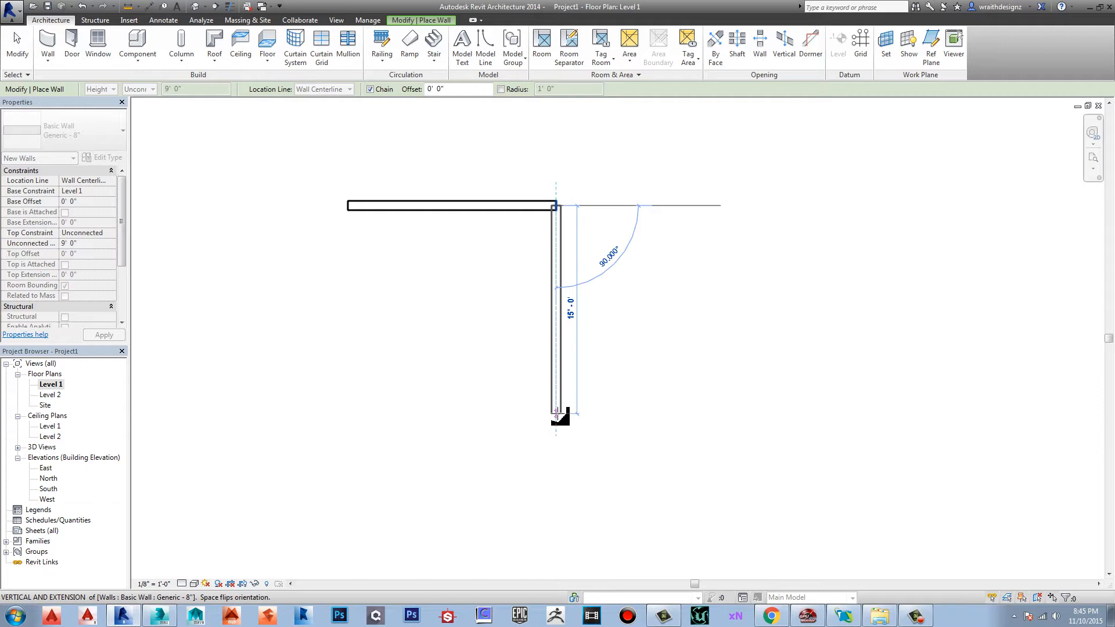
click(557, 414)
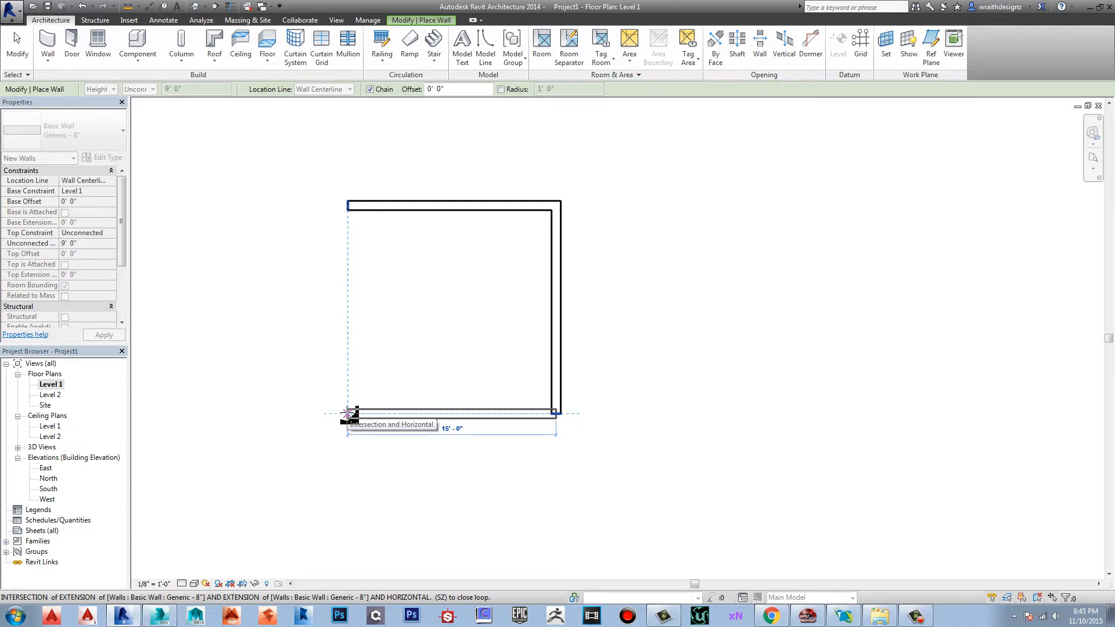
click(347, 414)
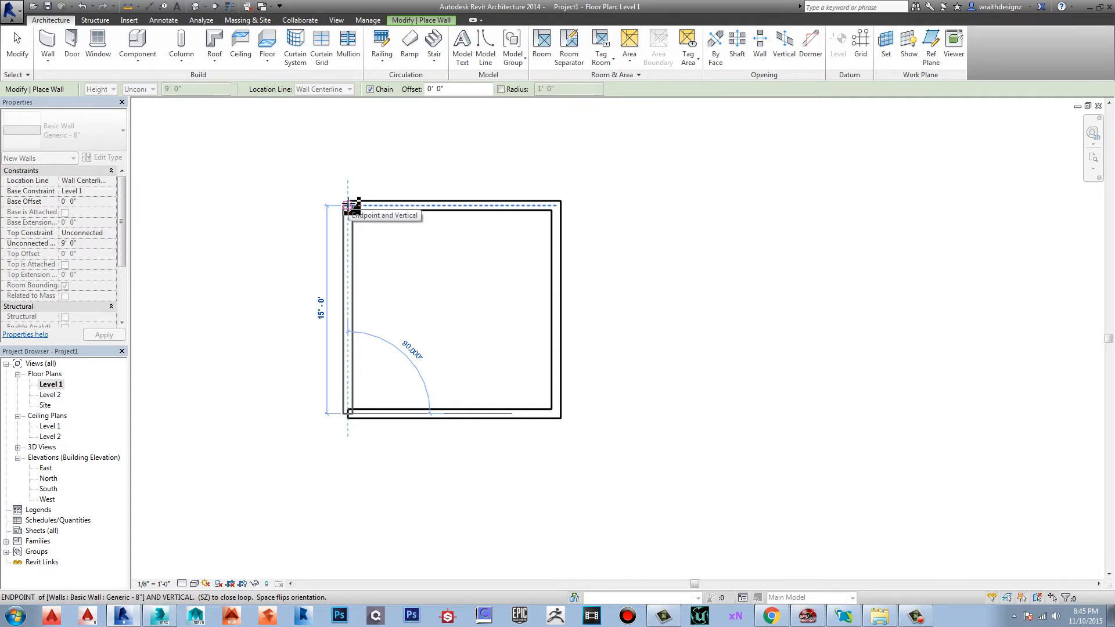
click(347, 205)
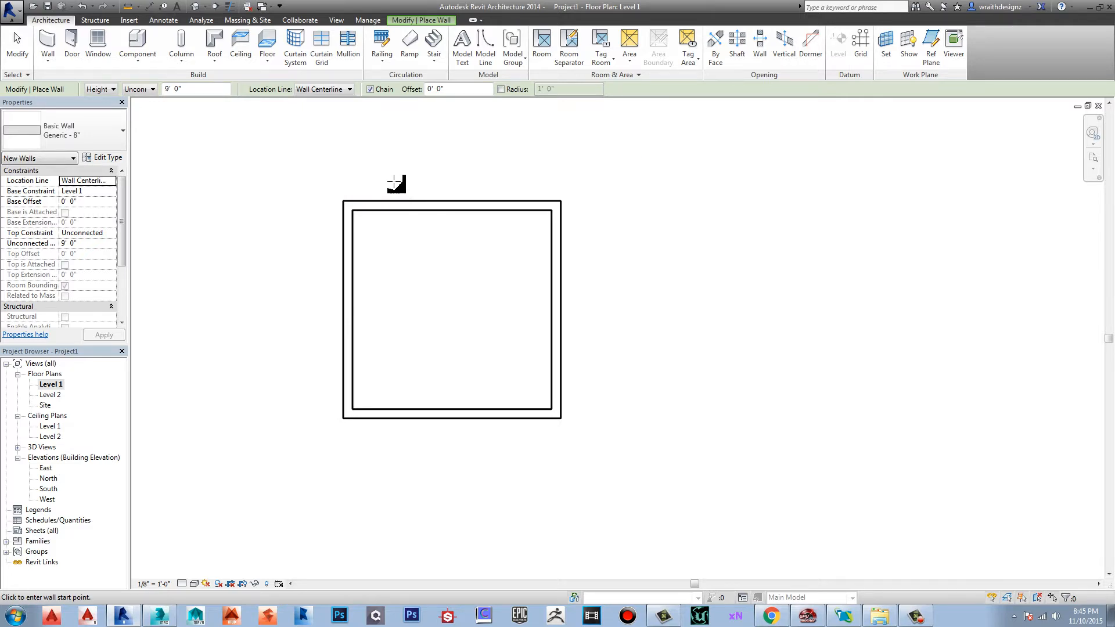
key(Escape)
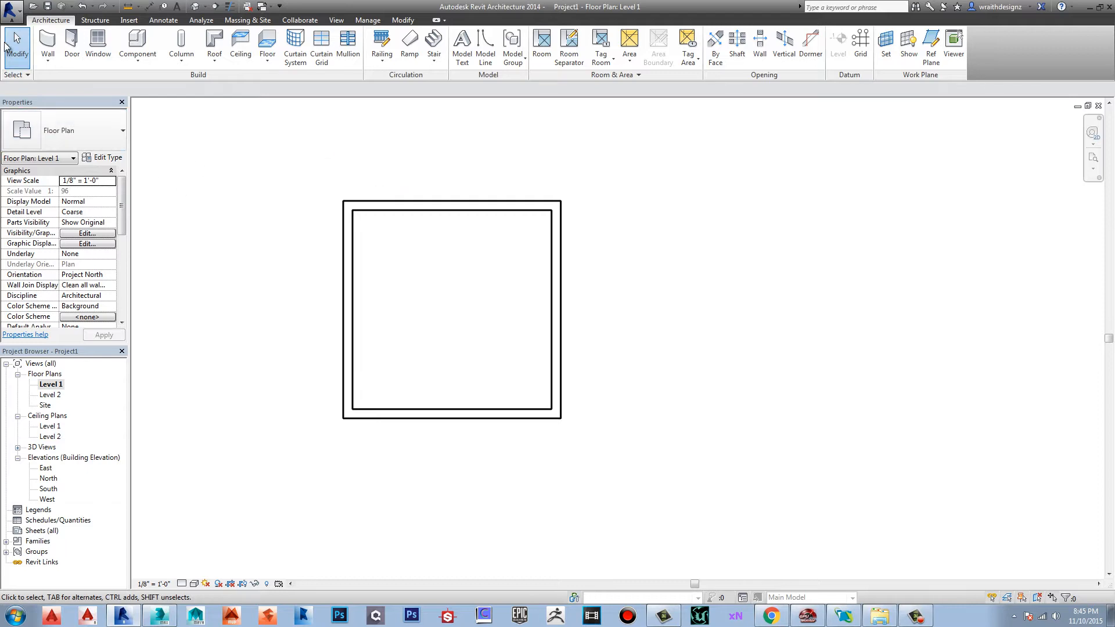
- Place Kolbe Ultra Series Crank-Out awning windows at the midpoints of the north, south and west walls, keeping the current type properties
click(99, 39)
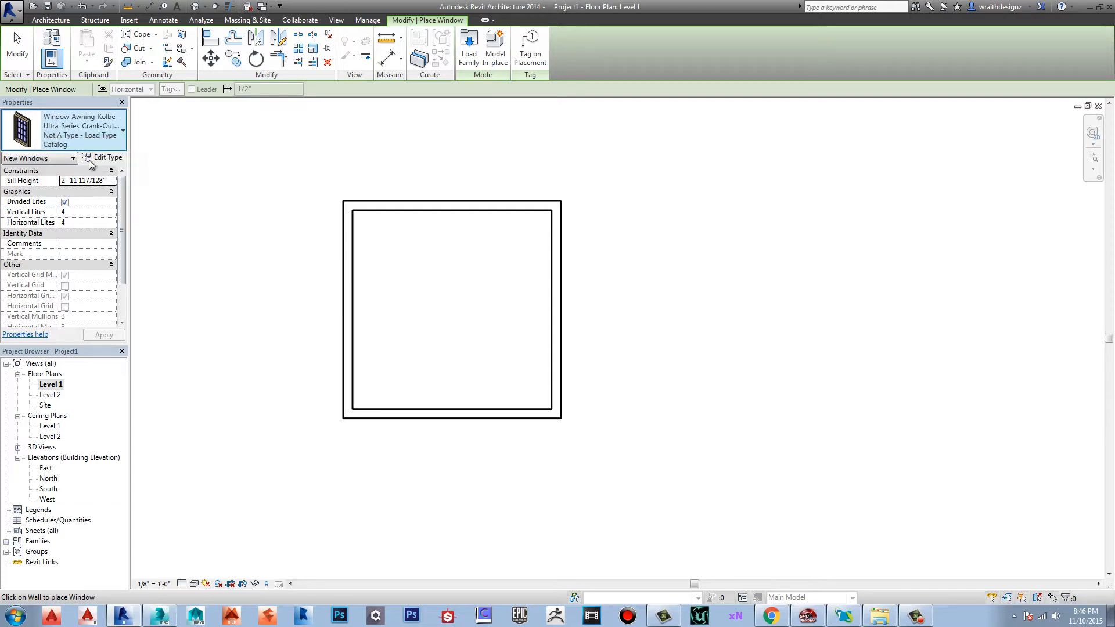
click(112, 159)
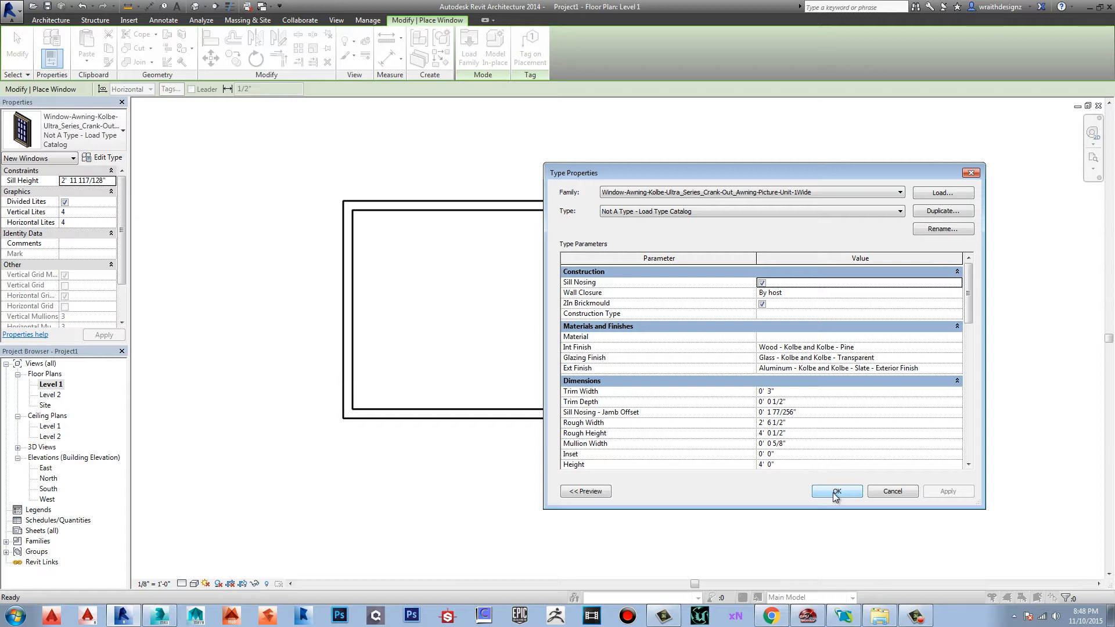
click(836, 491)
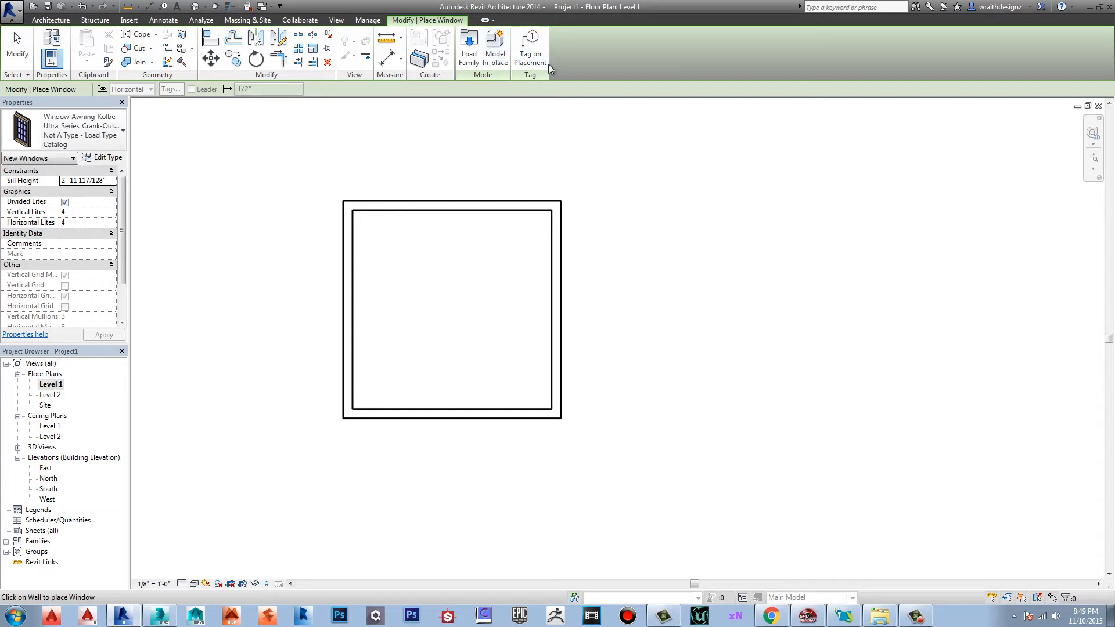
click(451, 209)
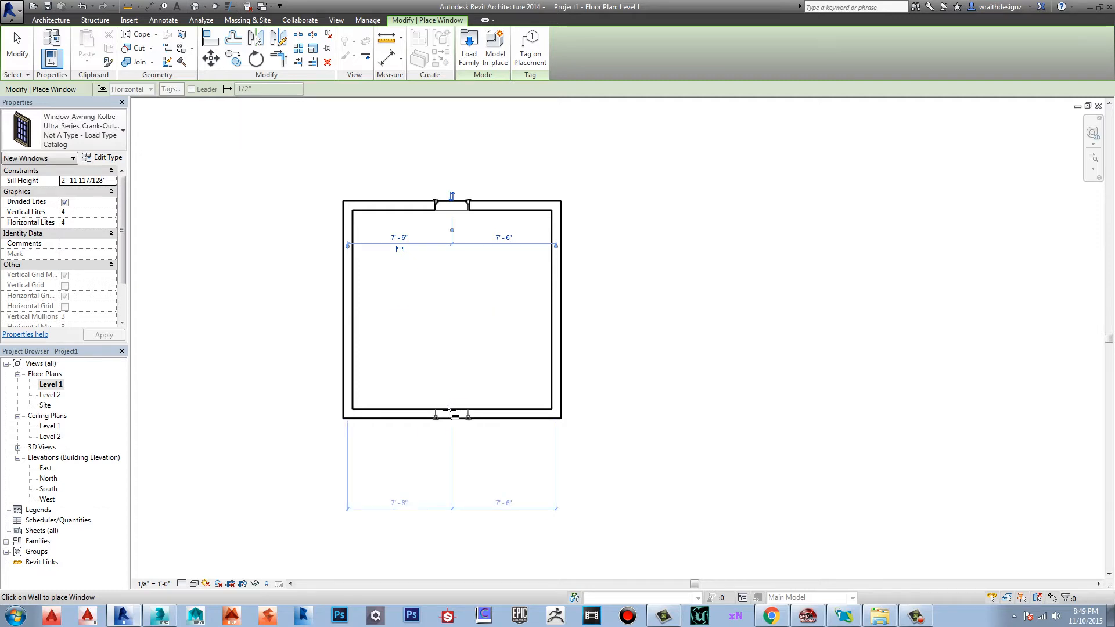
click(449, 411)
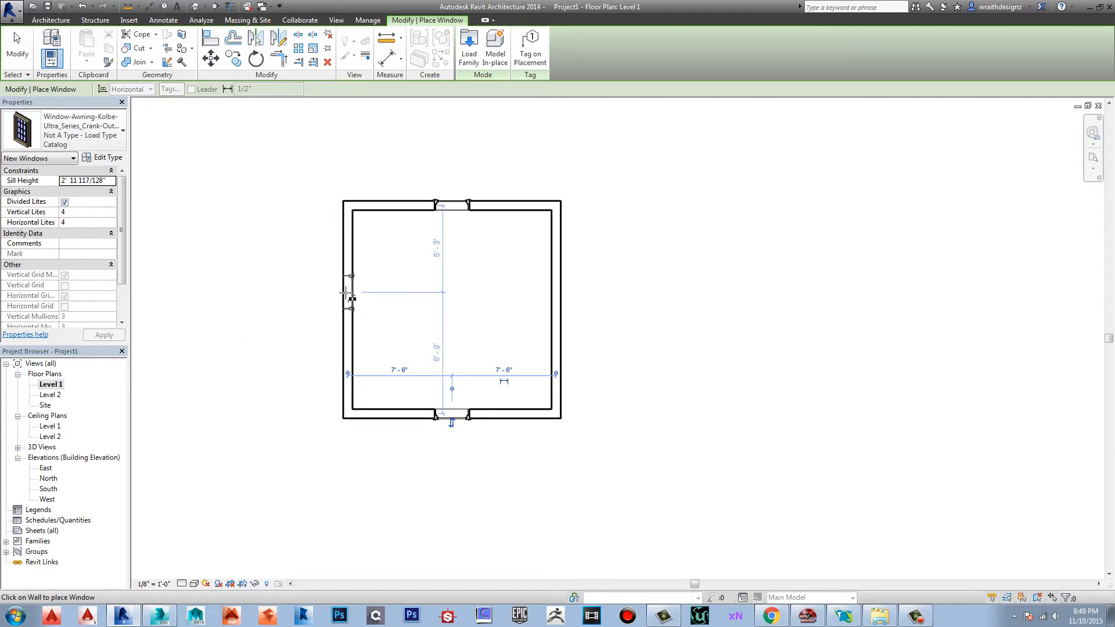
scroll(348, 289, up, 2)
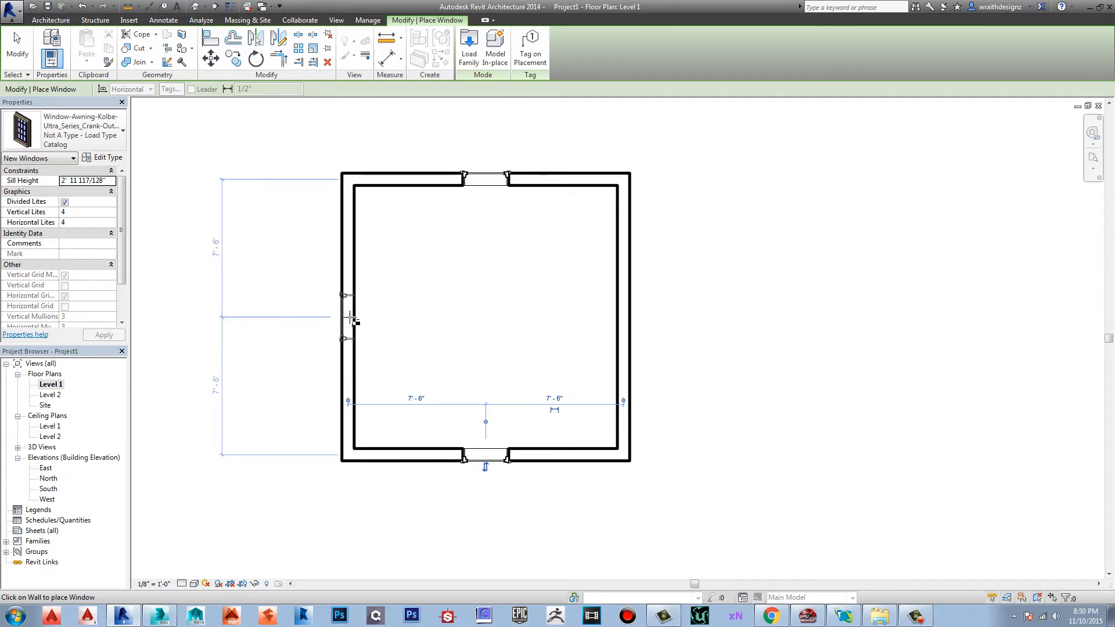
click(351, 319)
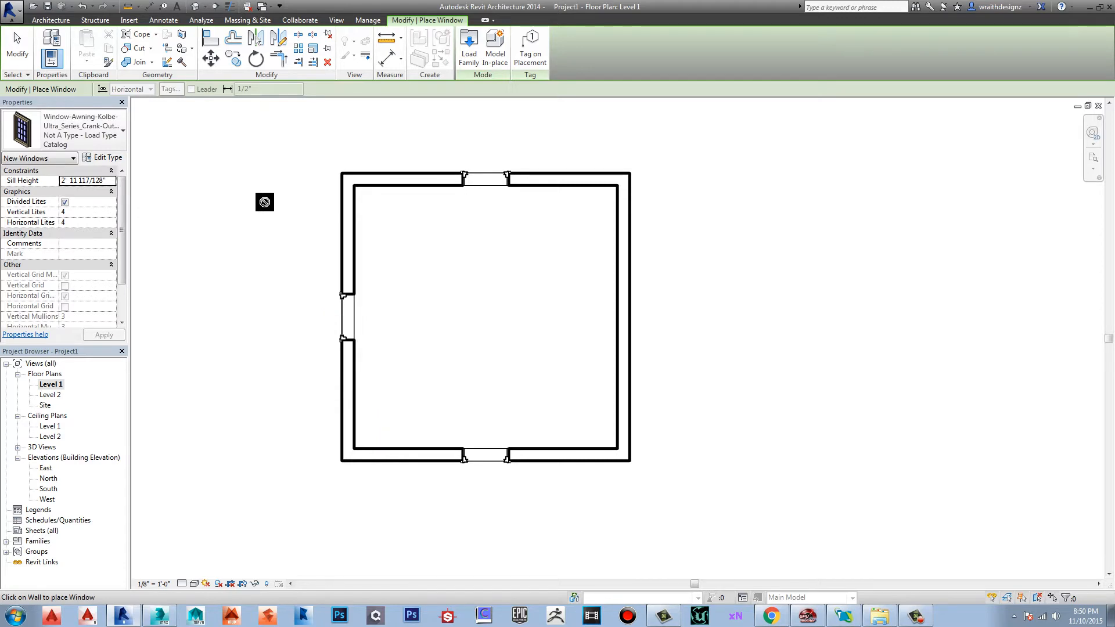
key(Escape)
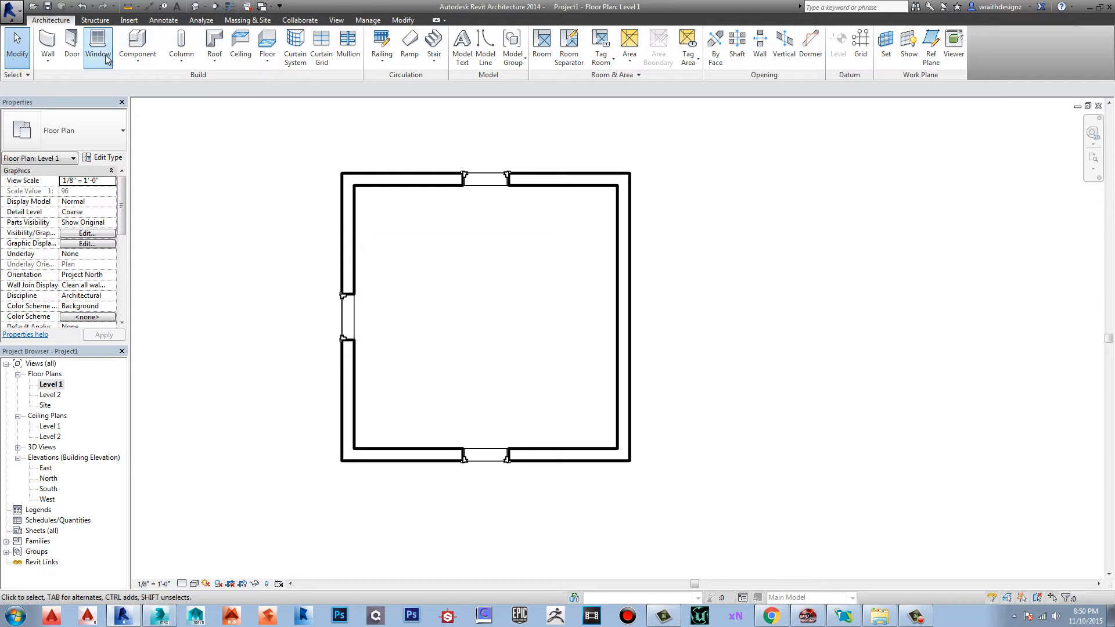
- Start placing a door and browse to the US Imperial library folder to load a door family
click(73, 43)
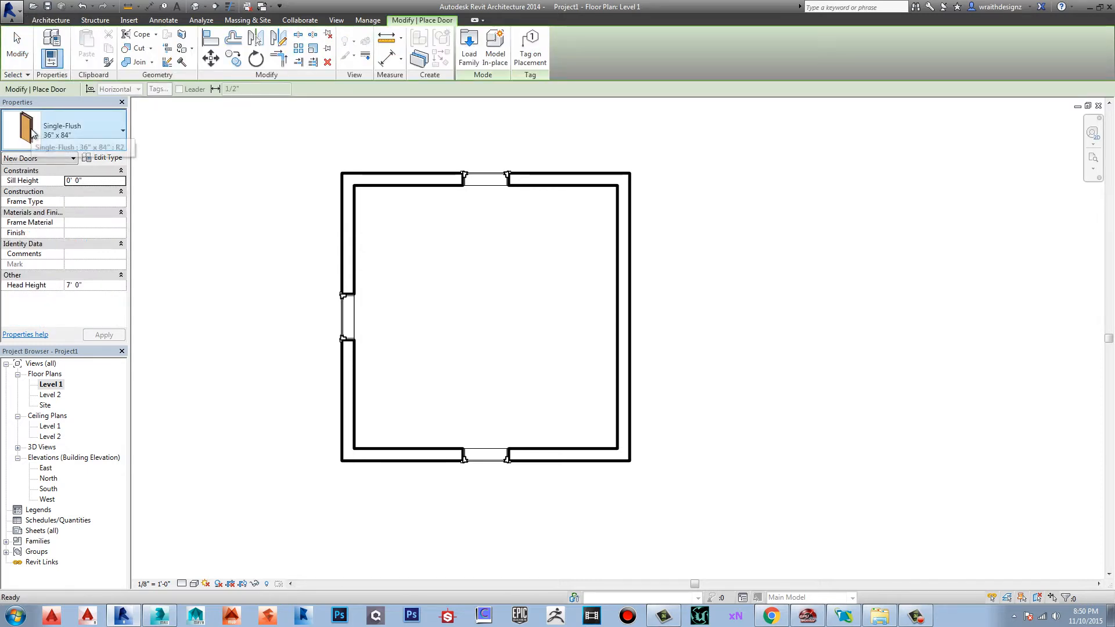
mouse_move(29, 131)
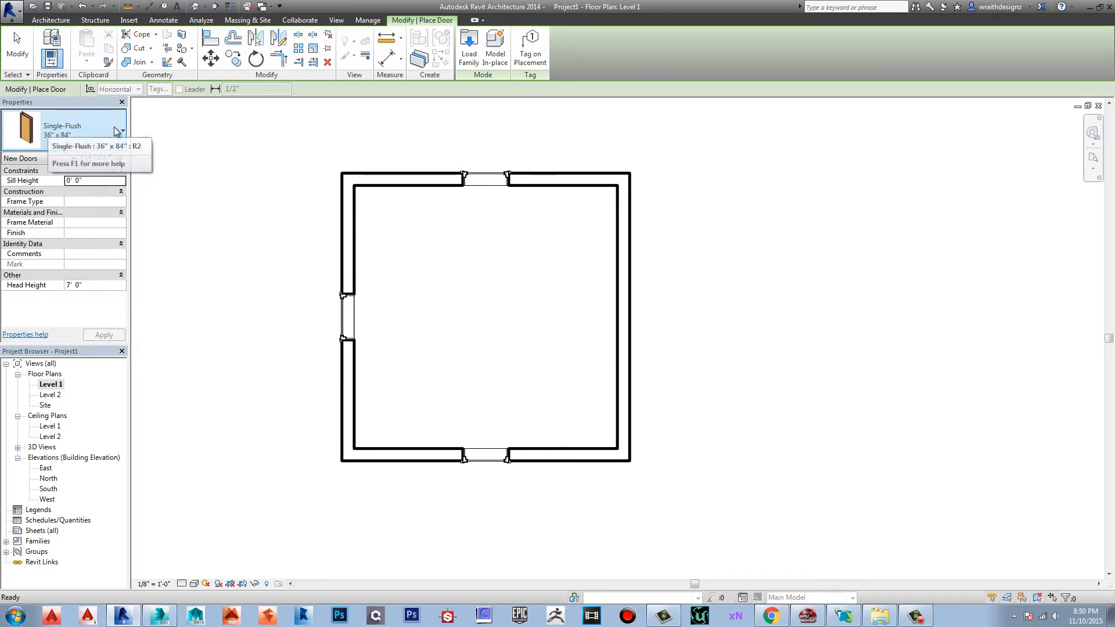
click(472, 42)
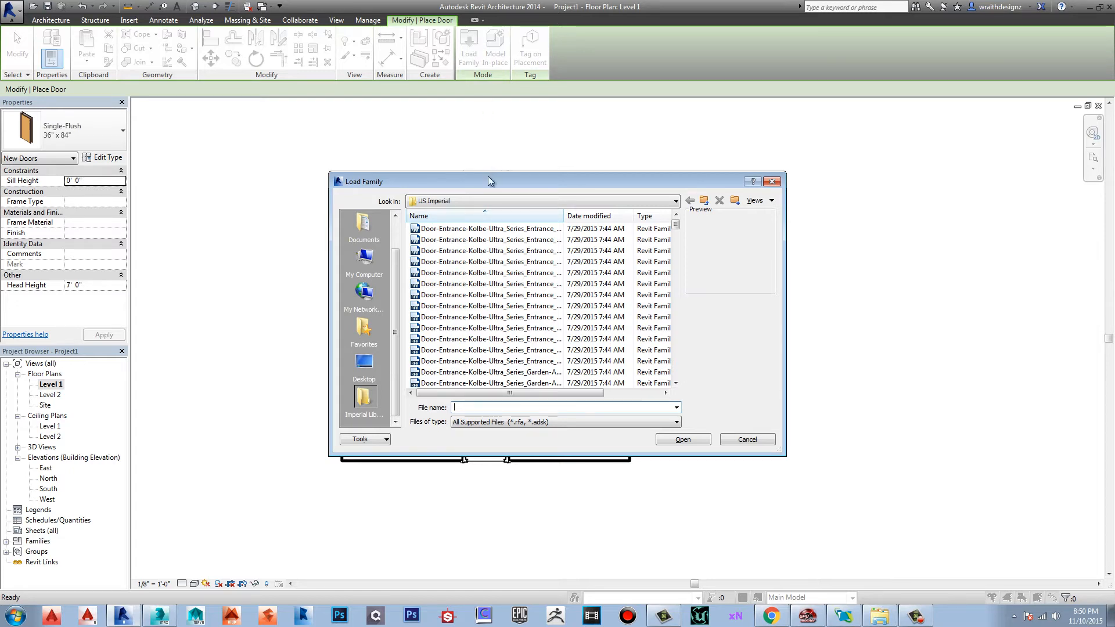
click(454, 201)
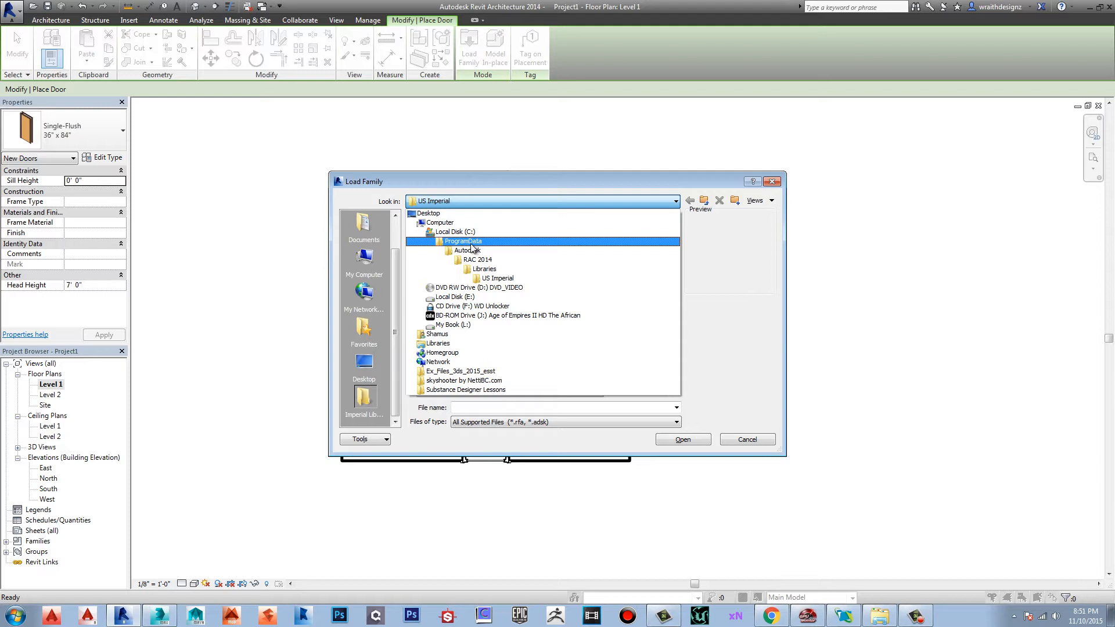
click(493, 270)
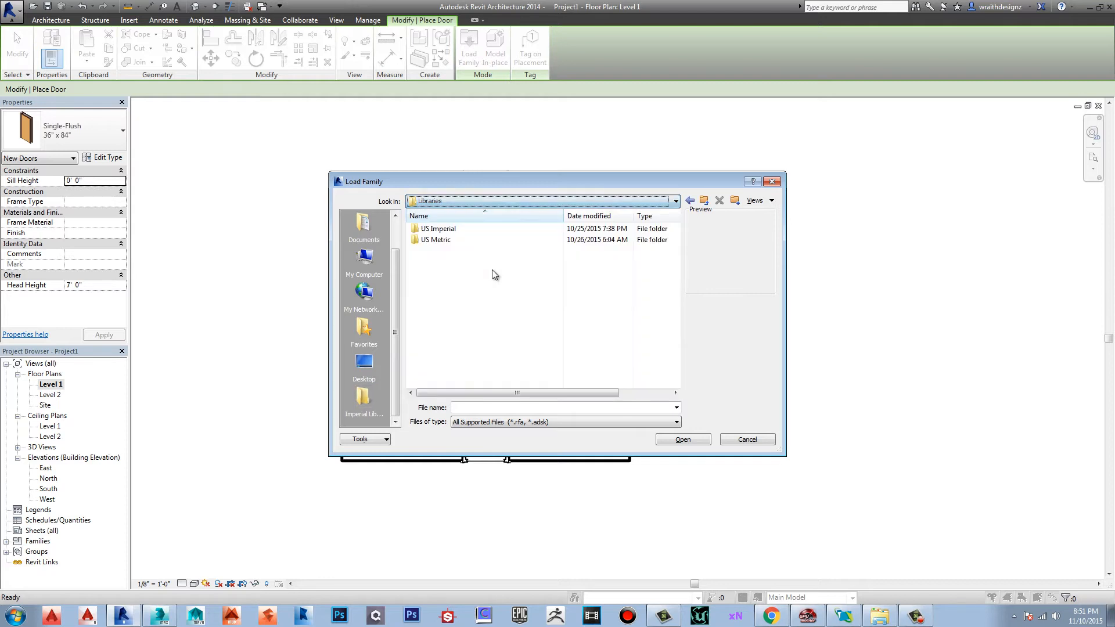
click(447, 232)
double_click(447, 230)
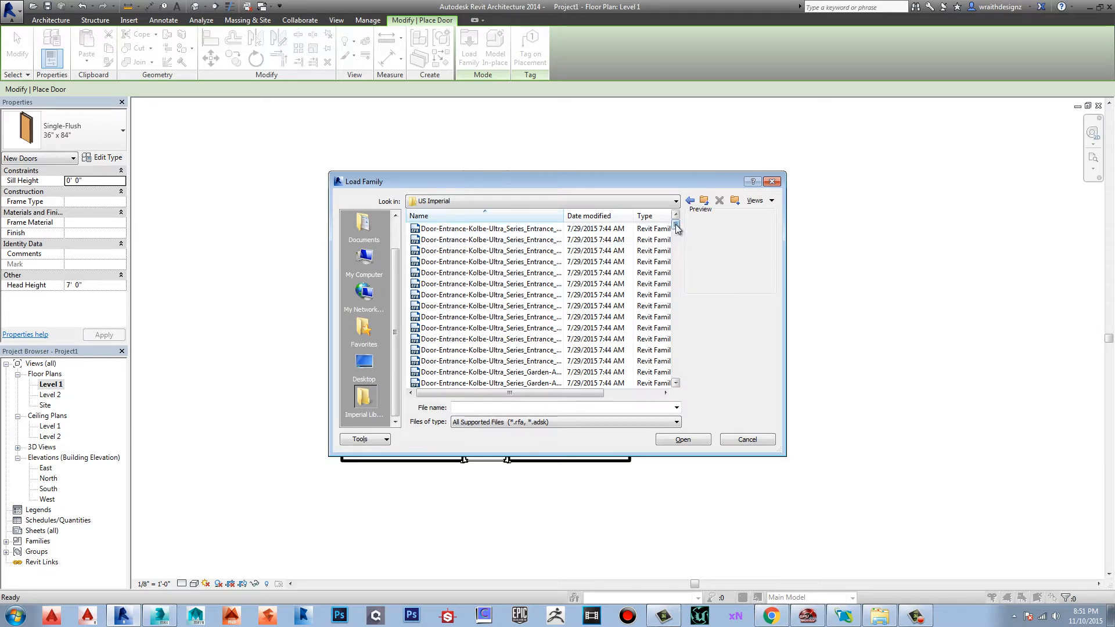
- Preview the Kolbe Garden-Aire sliding, swinging patio and VistaLuxe entrance door families to compare their designs
drag(676, 227, 676, 232)
click(535, 263)
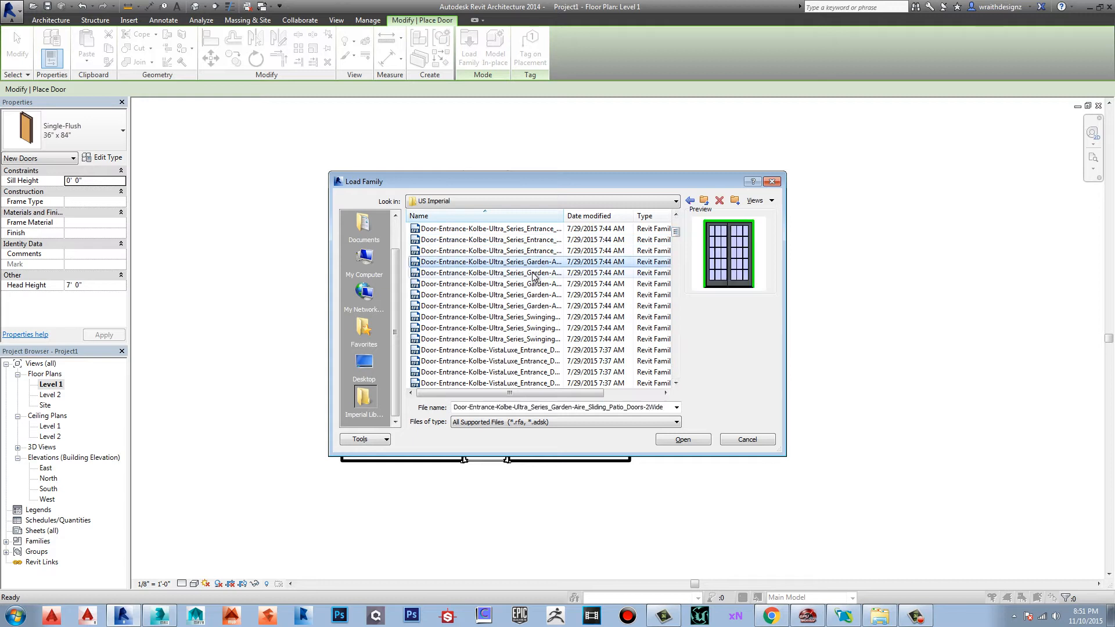
click(534, 273)
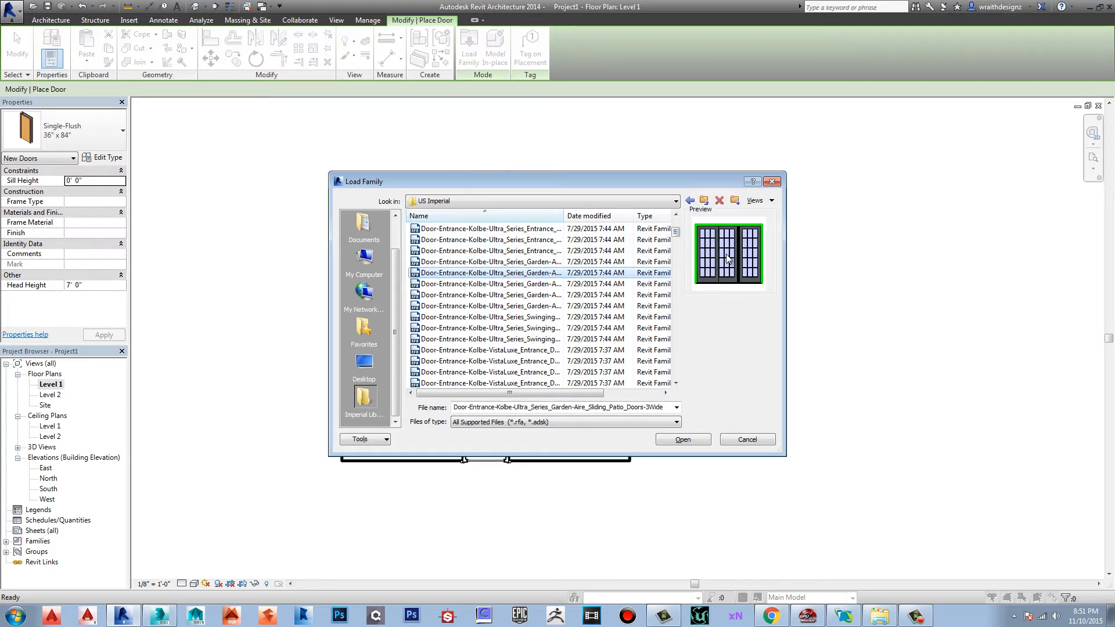
click(535, 284)
click(535, 296)
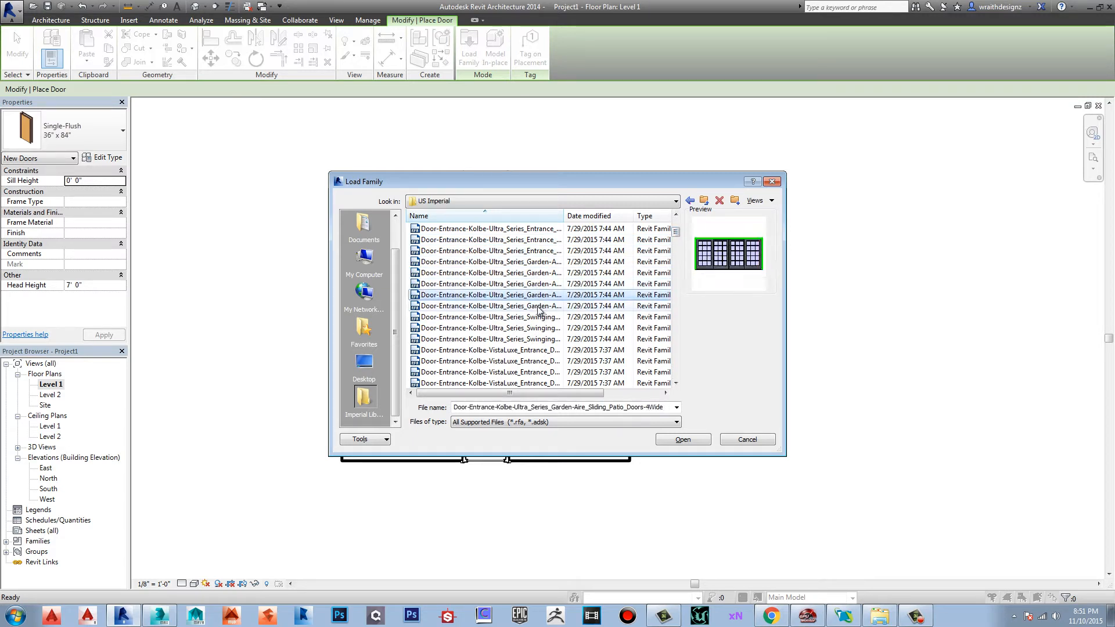
click(537, 306)
click(539, 317)
click(538, 338)
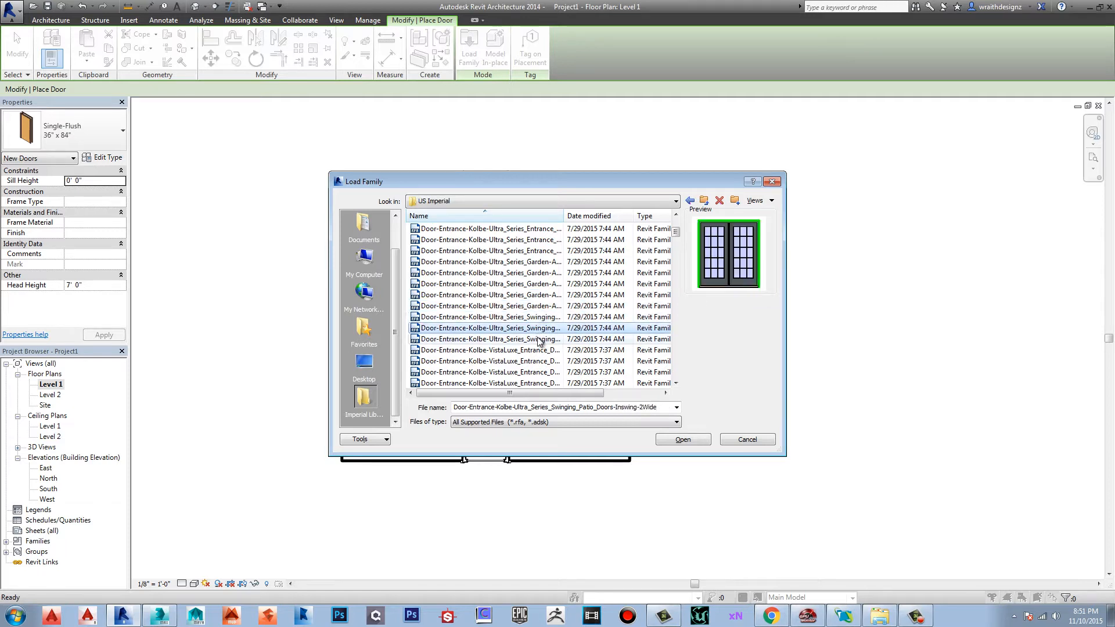
click(534, 327)
click(533, 319)
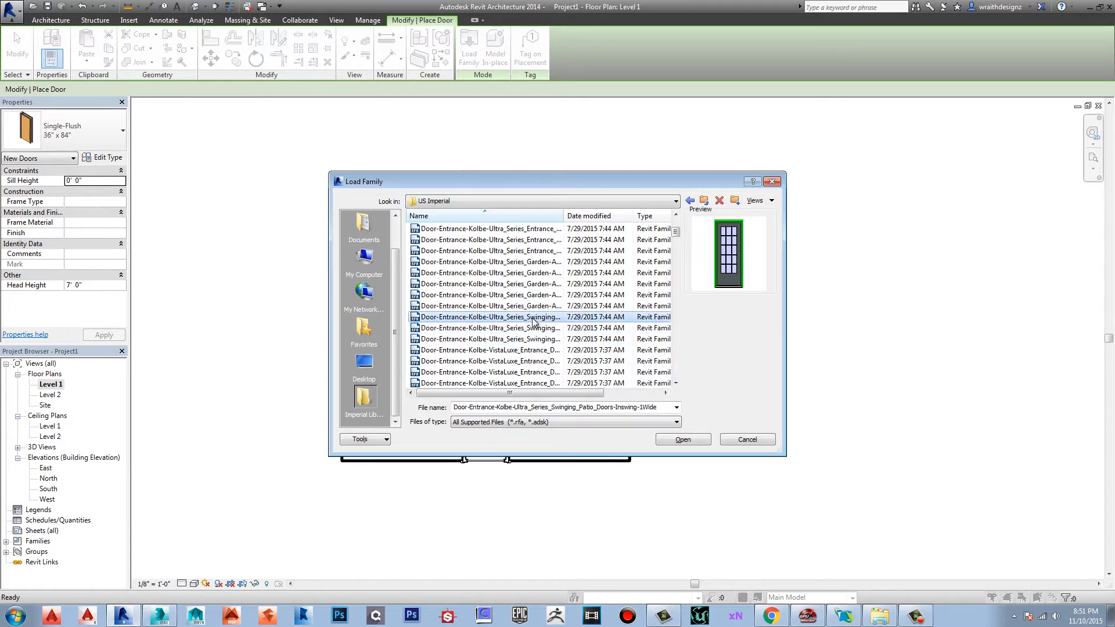
click(536, 335)
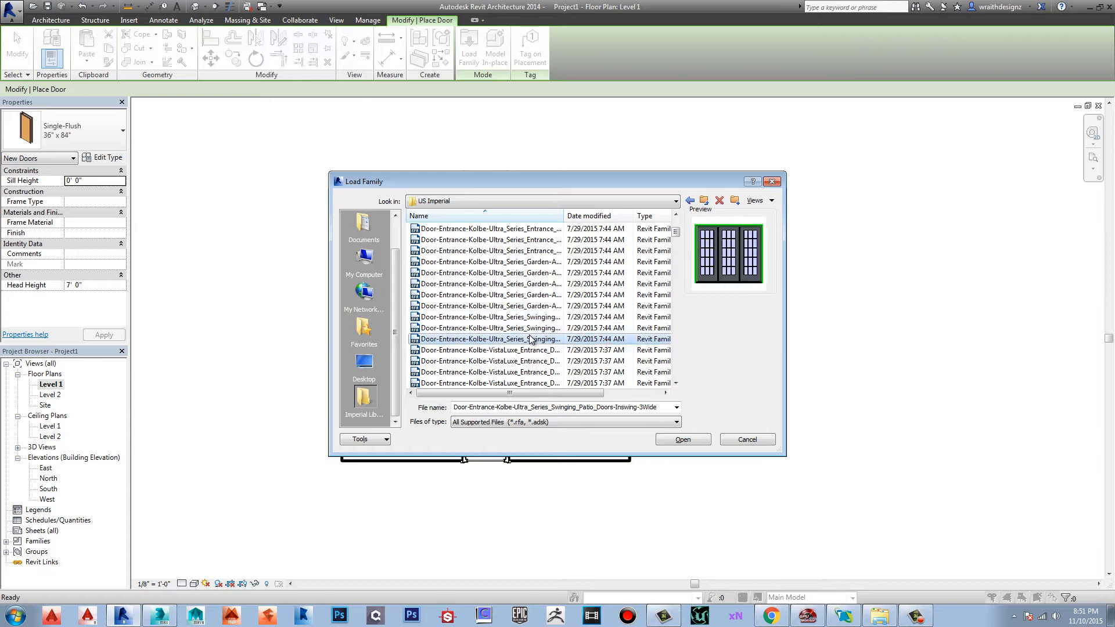
click(531, 349)
click(525, 361)
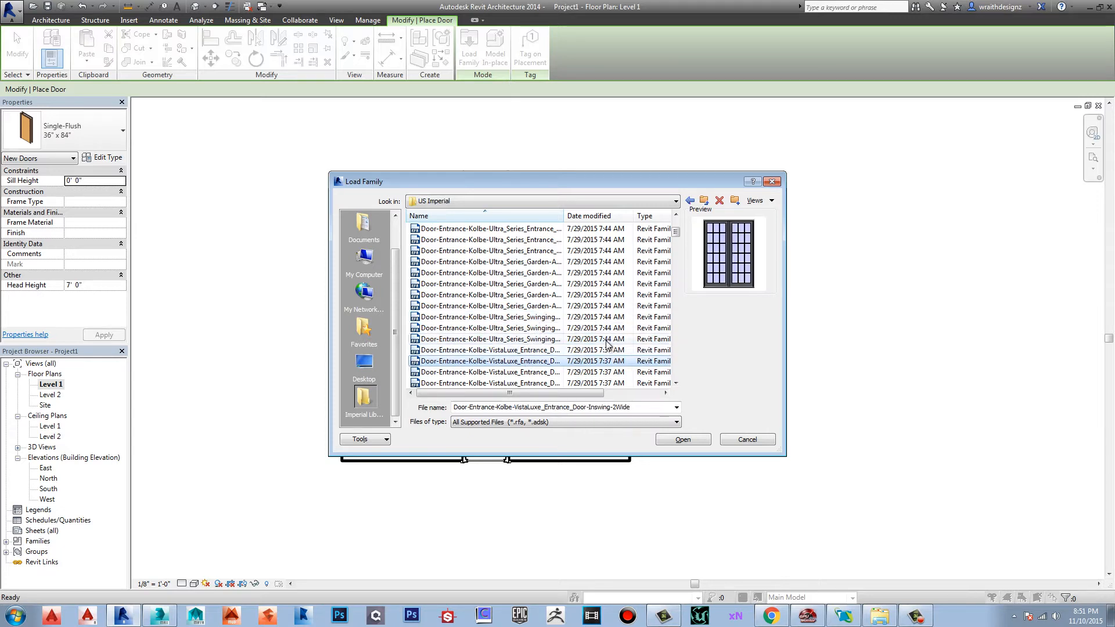
- Load the Door-Entrance-Kolbe-VistaLuxe_Entrance_Door-Outswing-2Wide family, accepting the type catalog without choosing a specific size
click(676, 383)
click(676, 383)
click(676, 383)
click(676, 384)
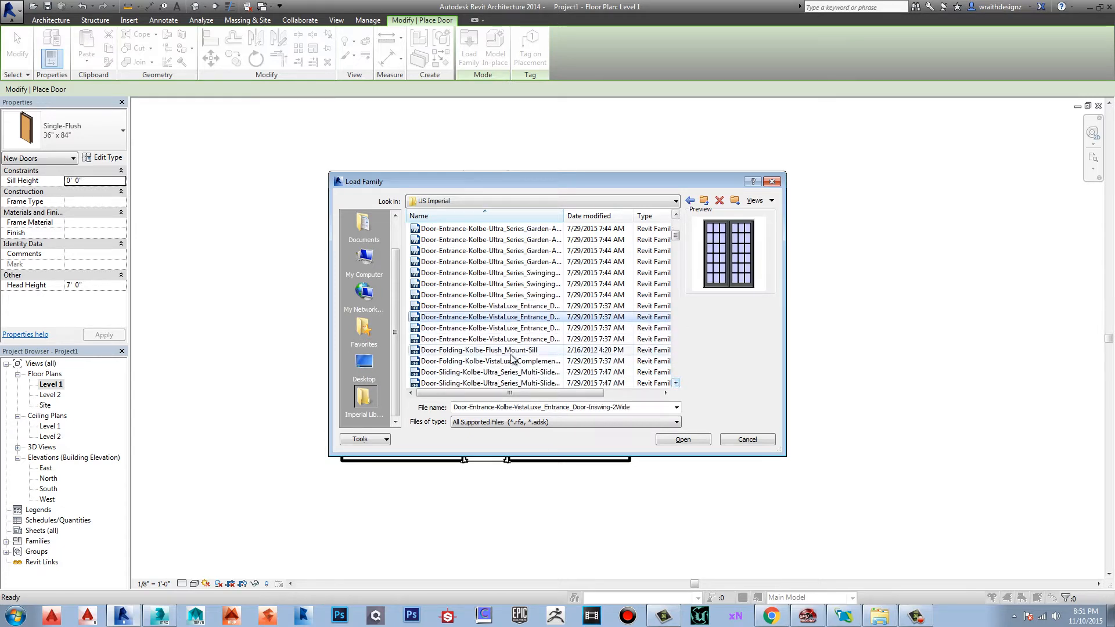
click(514, 351)
click(511, 342)
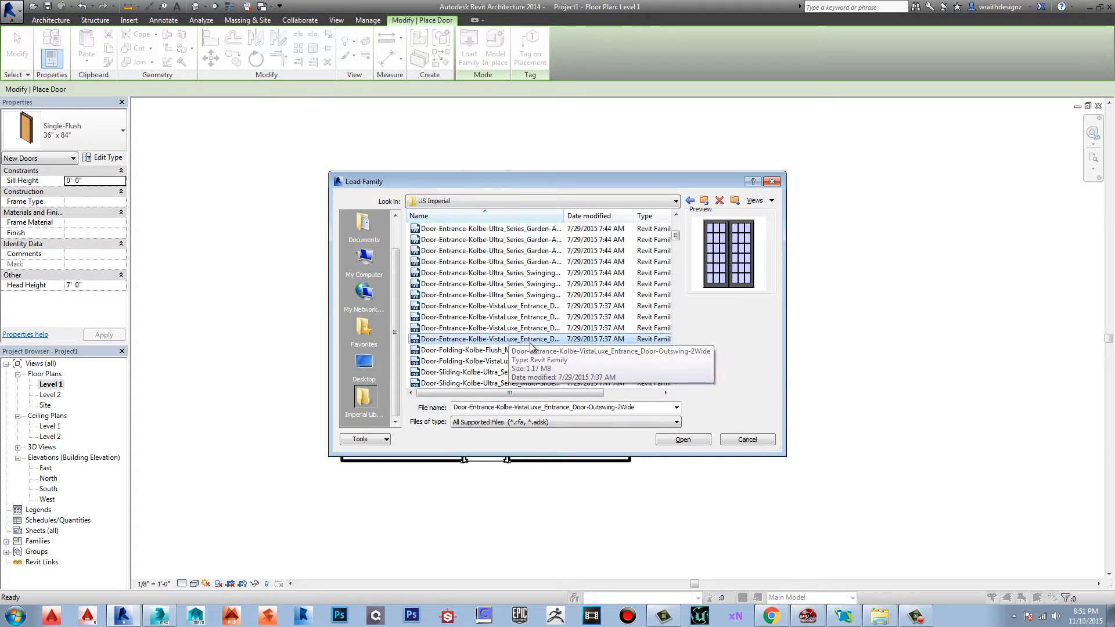
click(683, 440)
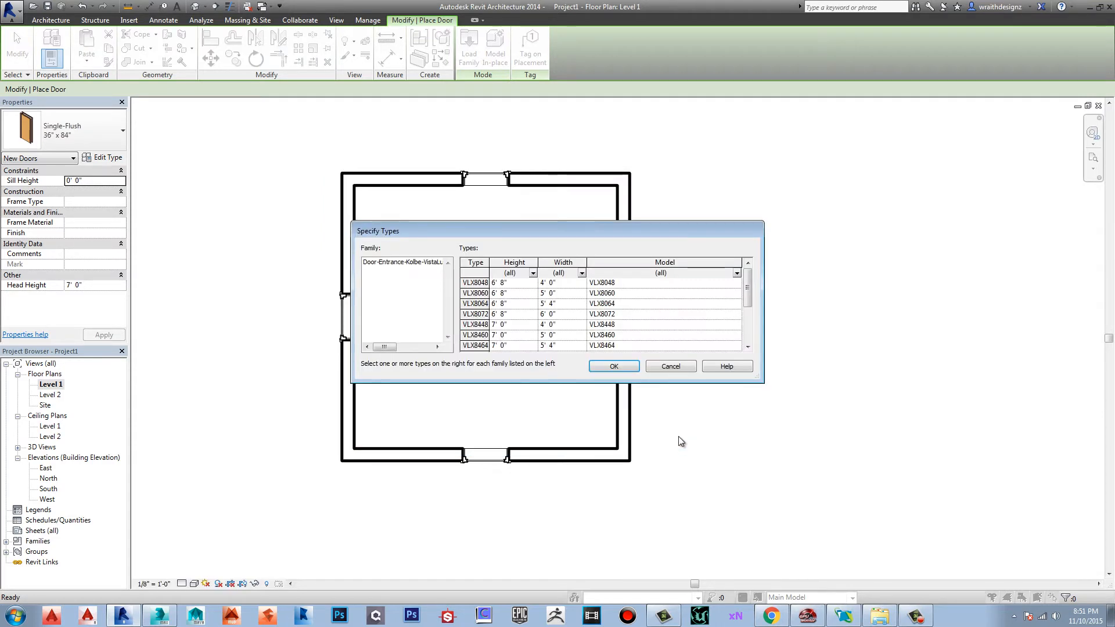
drag(750, 288, 769, 275)
mouse_move(748, 285)
mouse_down()
mouse_move(749, 321)
mouse_move(750, 284)
mouse_up()
click(616, 366)
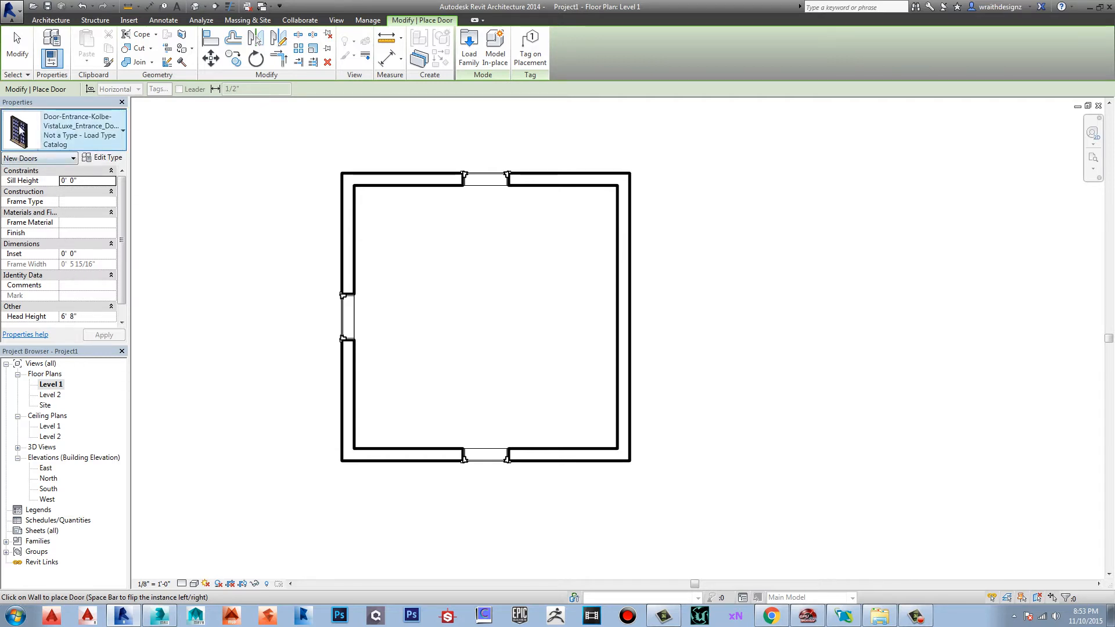
- Place the outswing double entrance door centred in the east wall, 7' 6" from each corner, opening outward
click(621, 318)
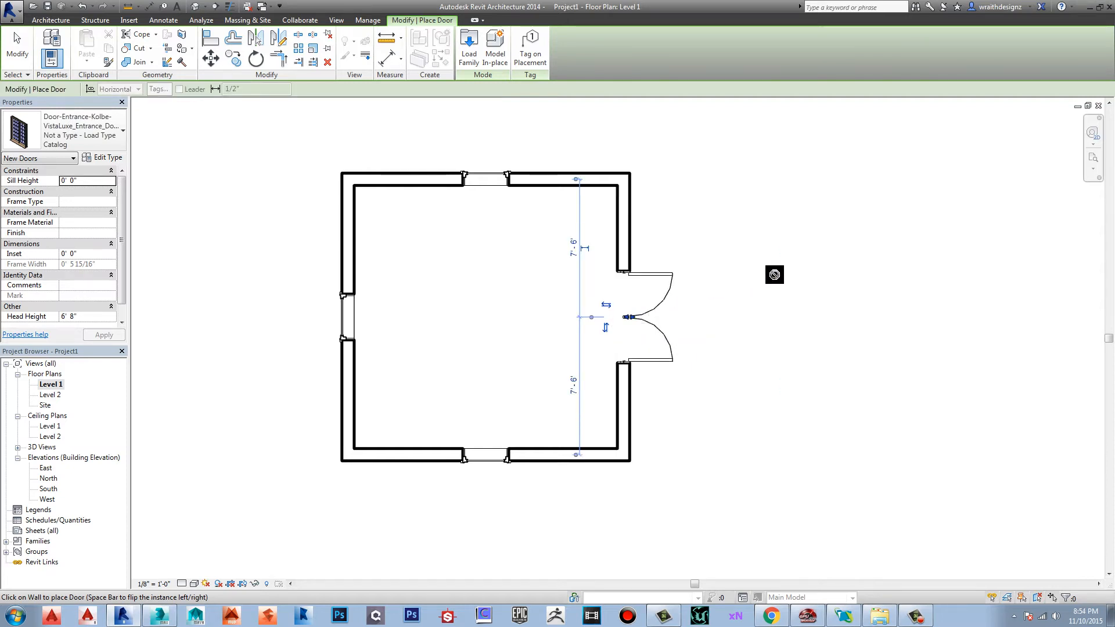
key(Escape)
key(Escape)
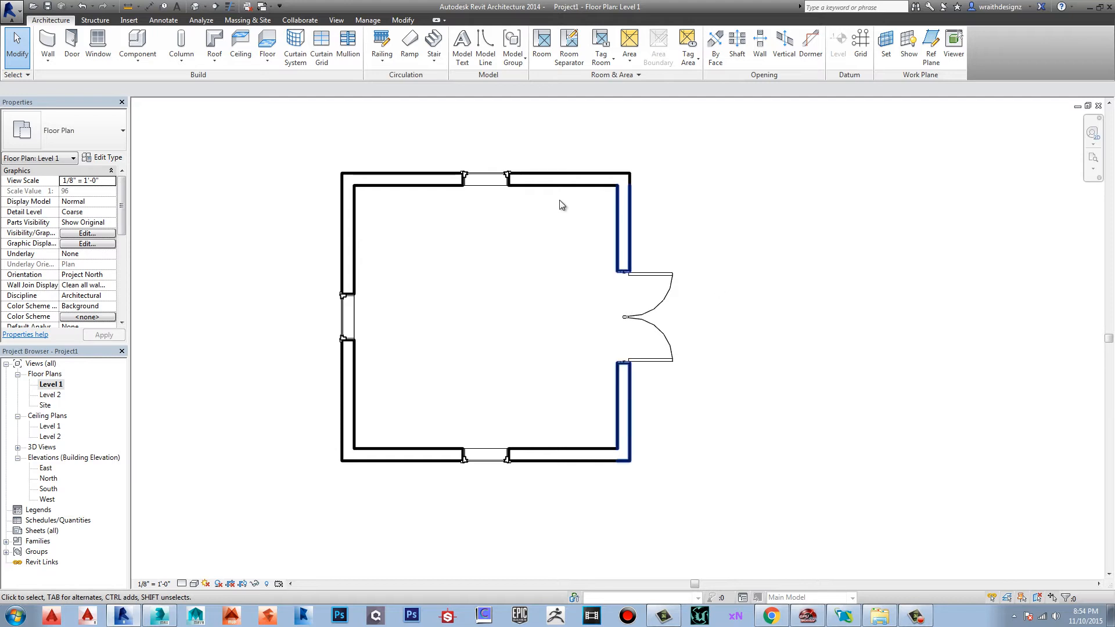
- Open the default 3D view and inspect the room with its windows and double entrance door
click(194, 8)
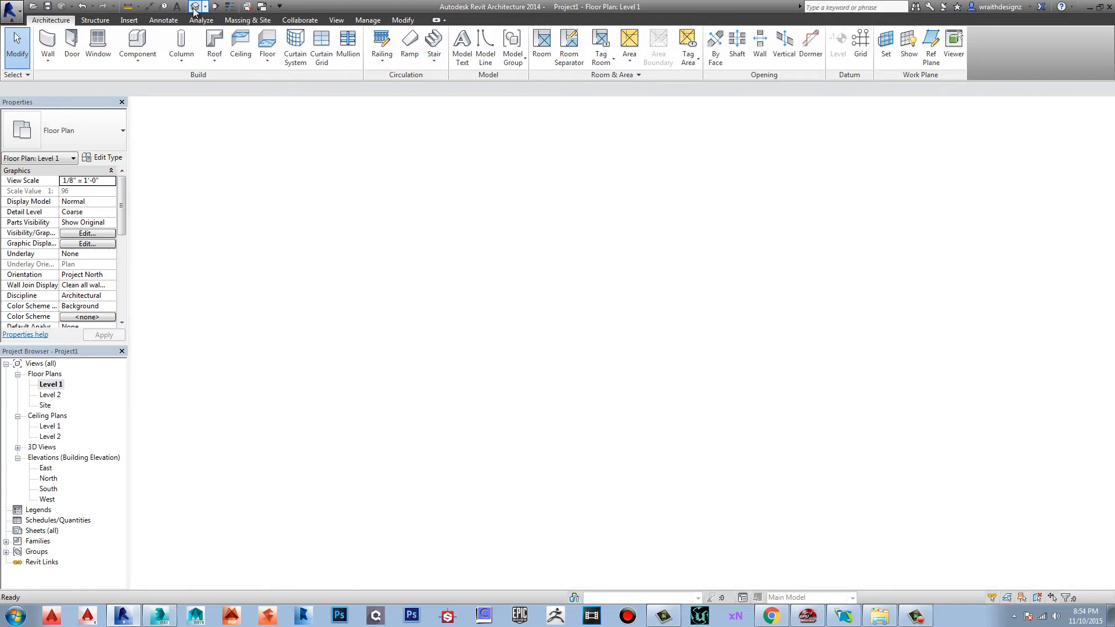
mouse_move(1043, 177)
mouse_down()
mouse_move(945, 215)
mouse_move(817, 209)
mouse_move(766, 184)
mouse_move(687, 172)
mouse_move(774, 180)
mouse_move(1069, 135)
mouse_move(877, 165)
mouse_move(552, 191)
mouse_move(351, 176)
mouse_move(386, 219)
mouse_move(513, 239)
mouse_up()
shift+middle_drag(513, 239, 589, 216)
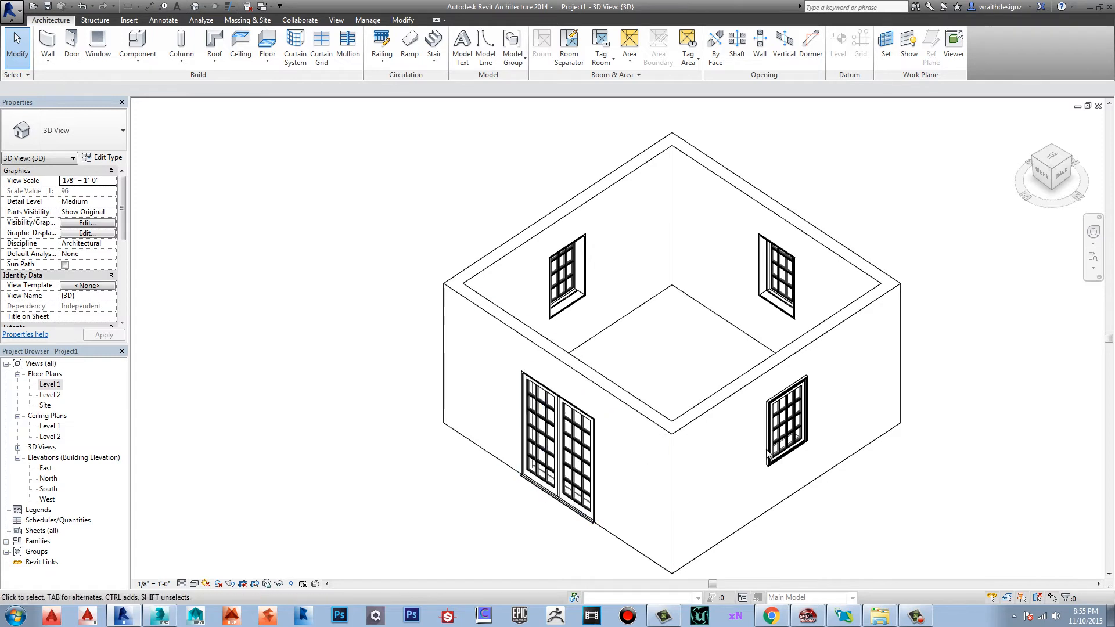
middle_drag(468, 193, 399, 197)
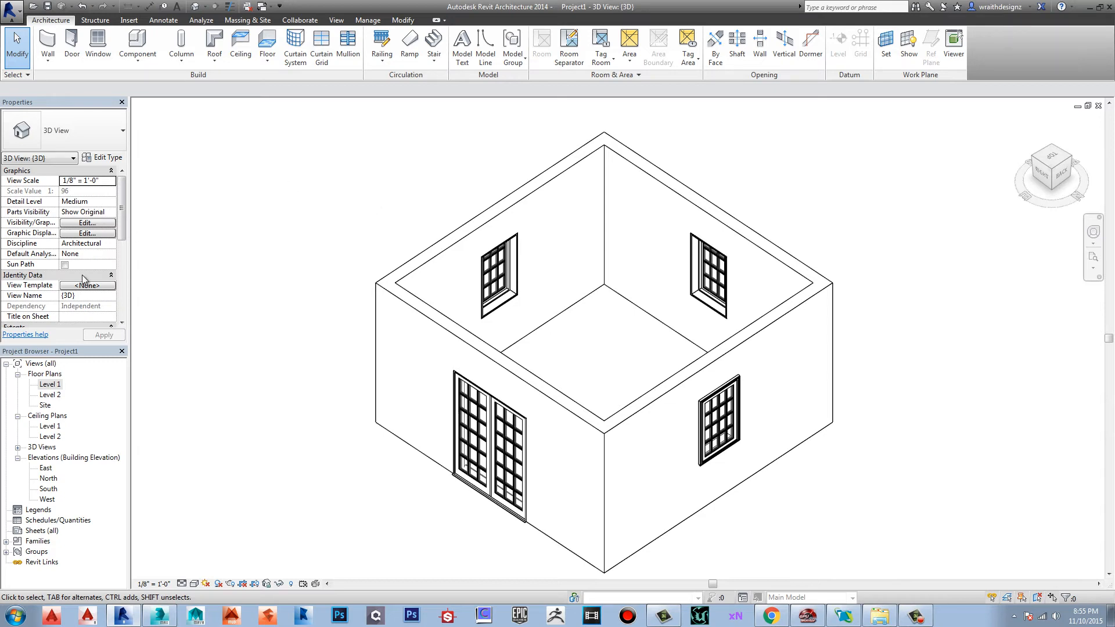
double_click(50, 385)
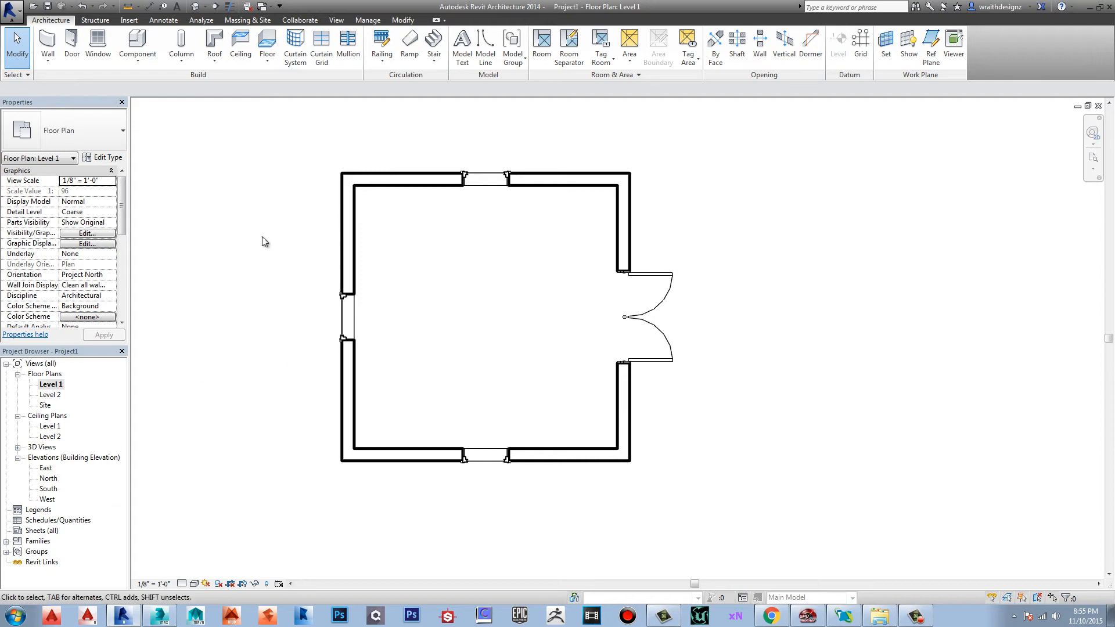
click(12, 9)
mouse_move(46, 146)
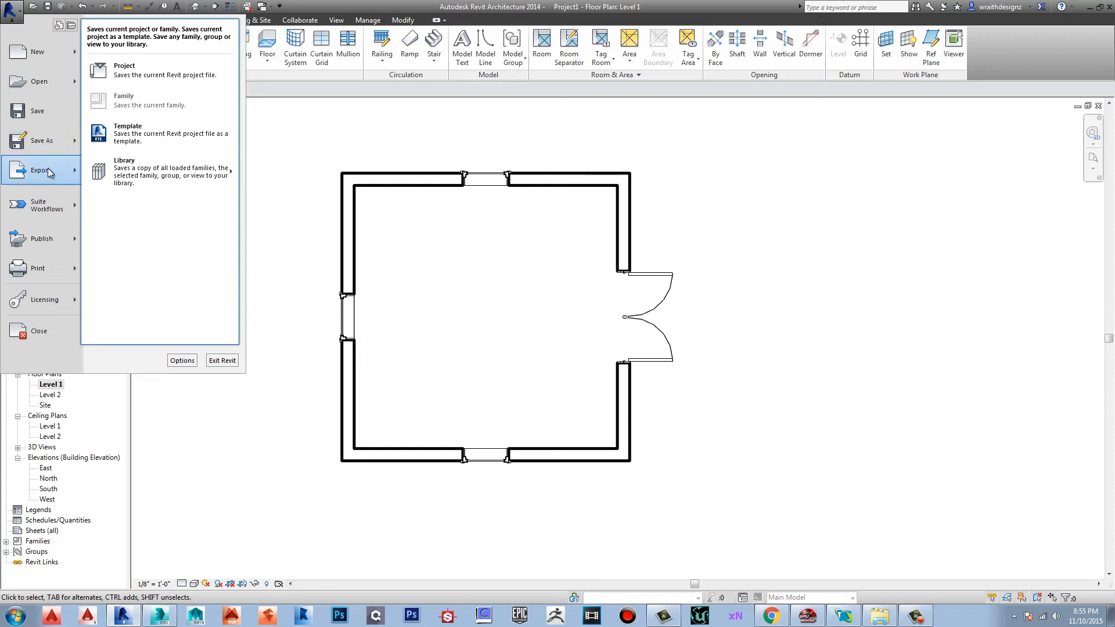
mouse_move(49, 170)
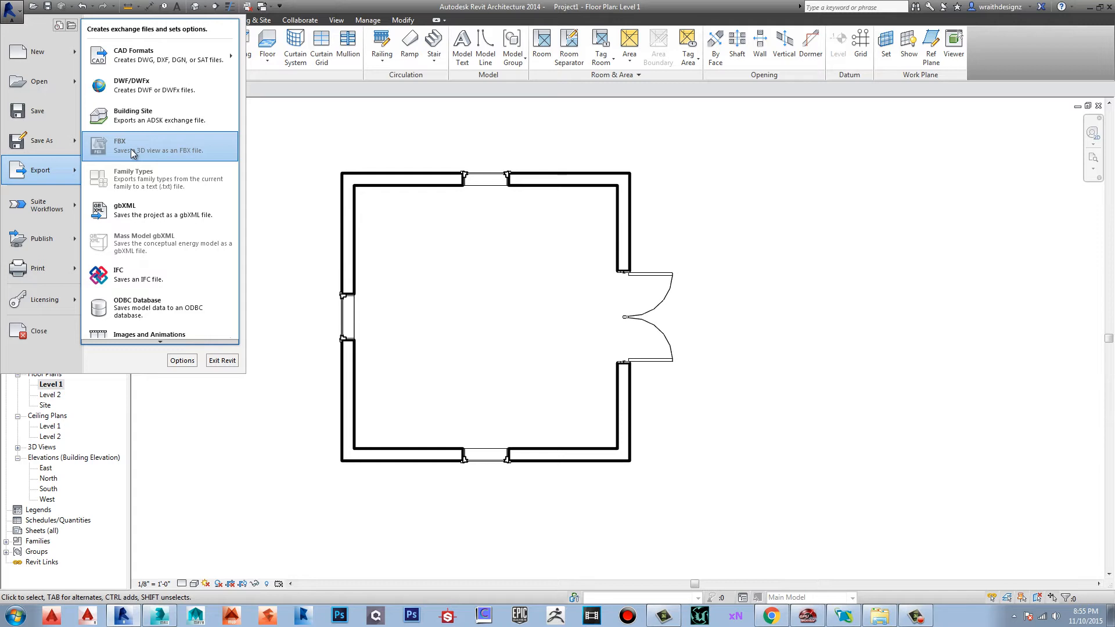
click(355, 130)
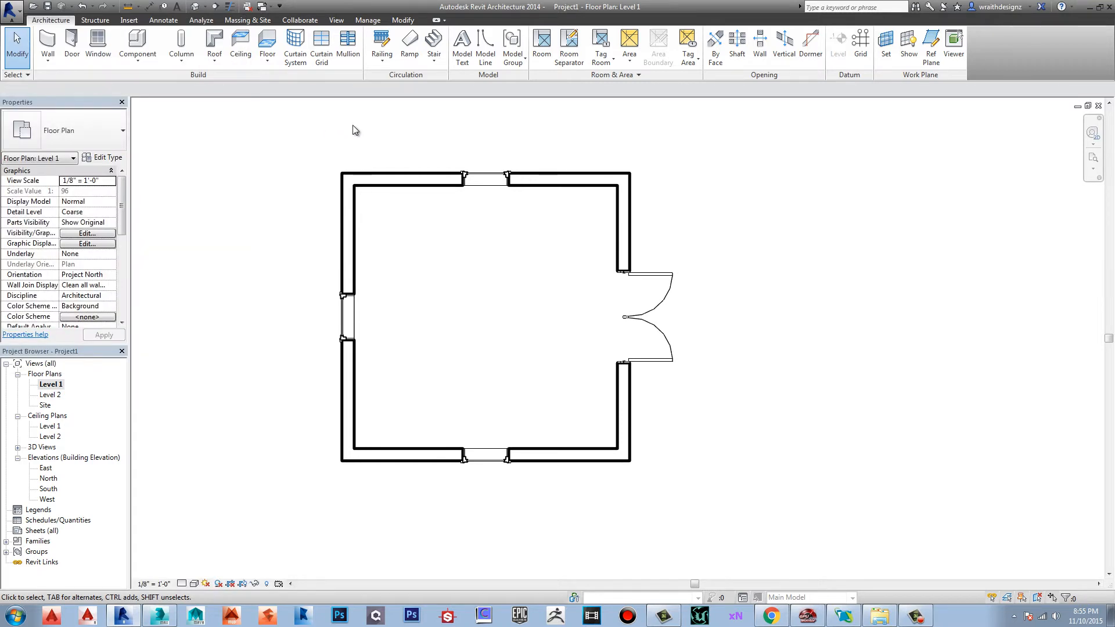
- Return to the 3D view of the room and start an FBX export from it
click(196, 6)
click(14, 11)
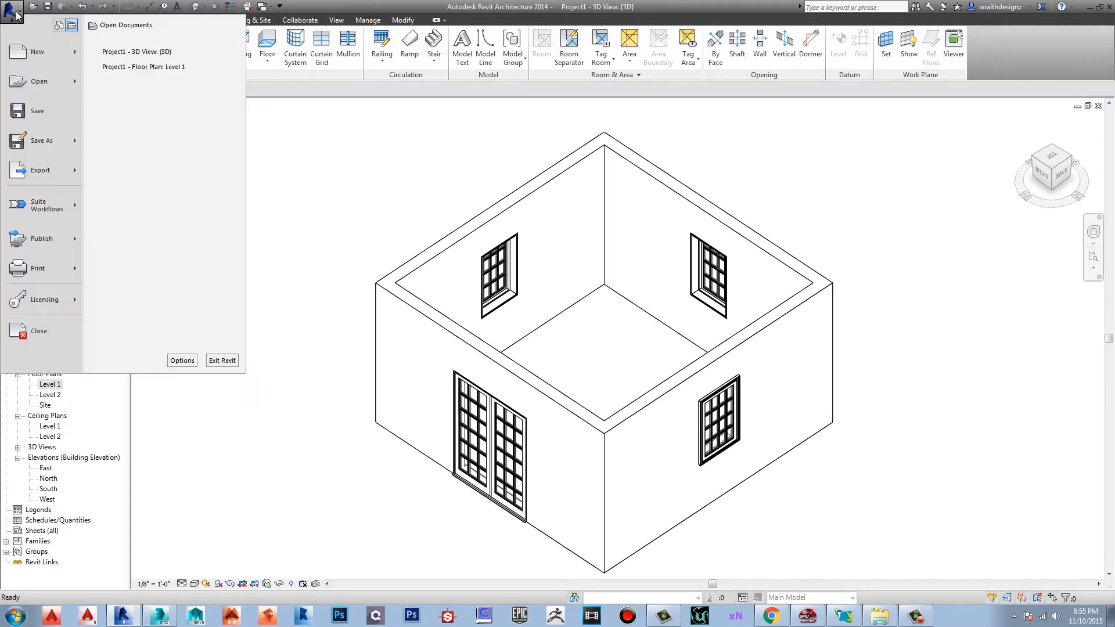
click(47, 175)
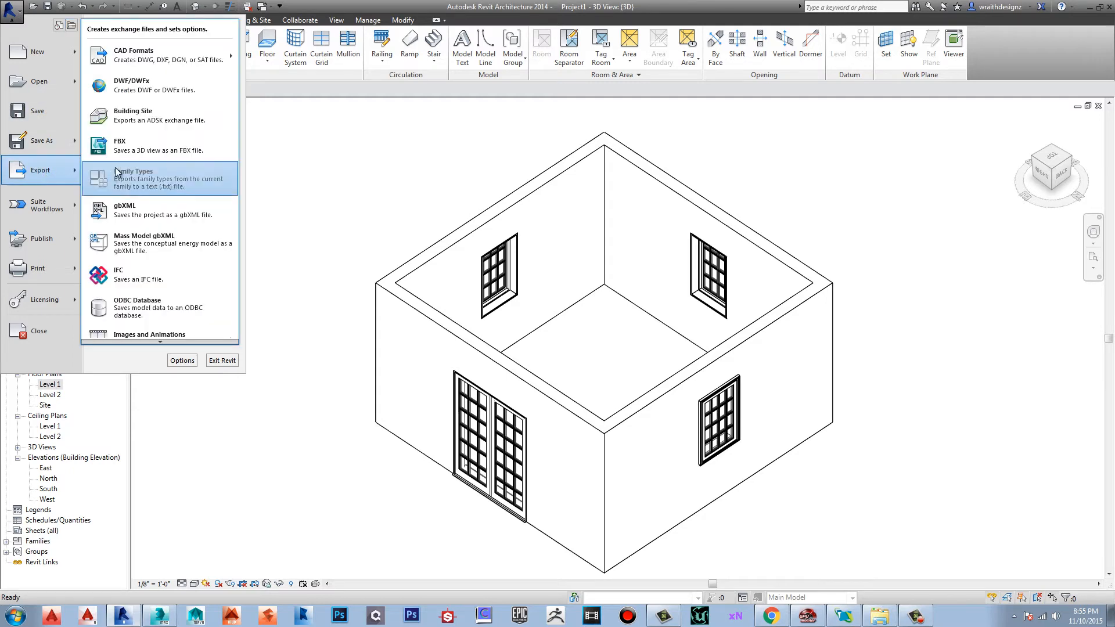
click(187, 152)
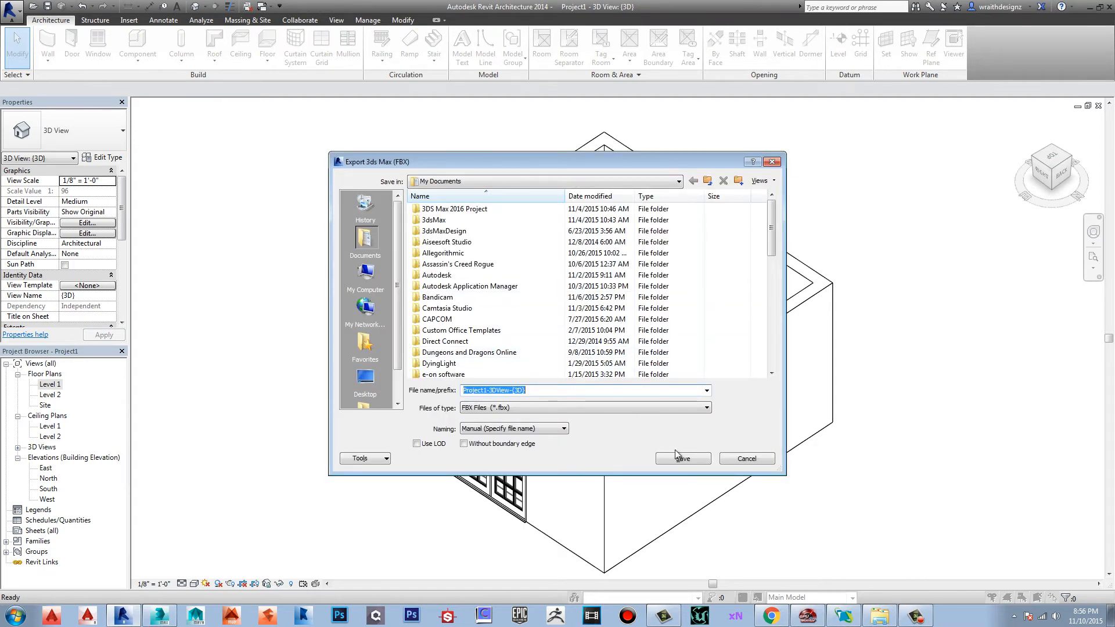
- Save the export to the Desktop as SmallRoomDemo in FBX format
click(366, 274)
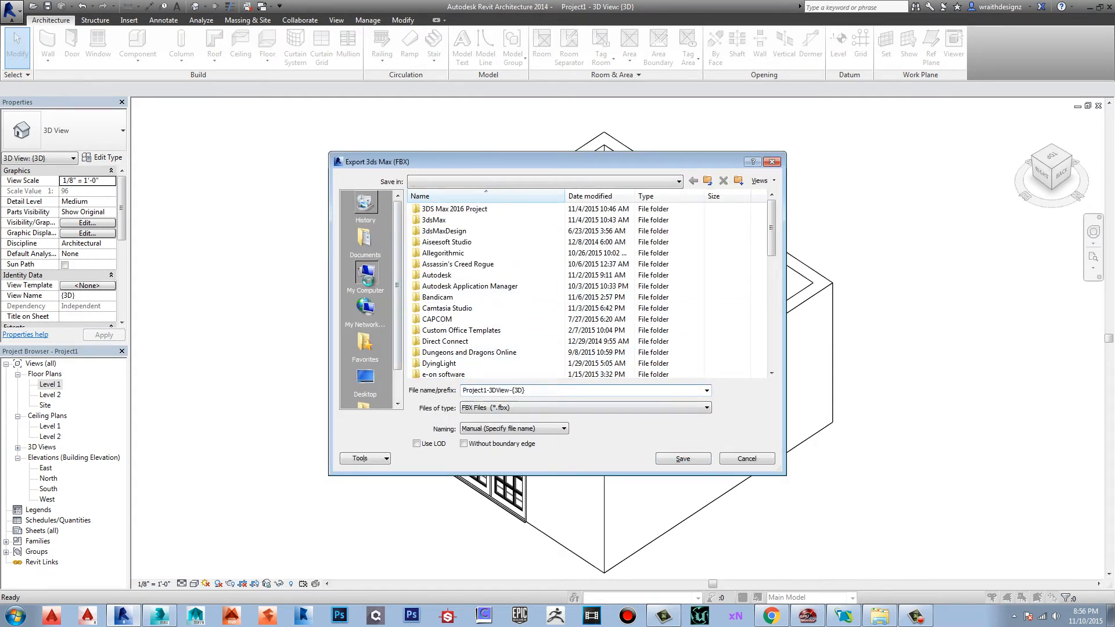
click(366, 380)
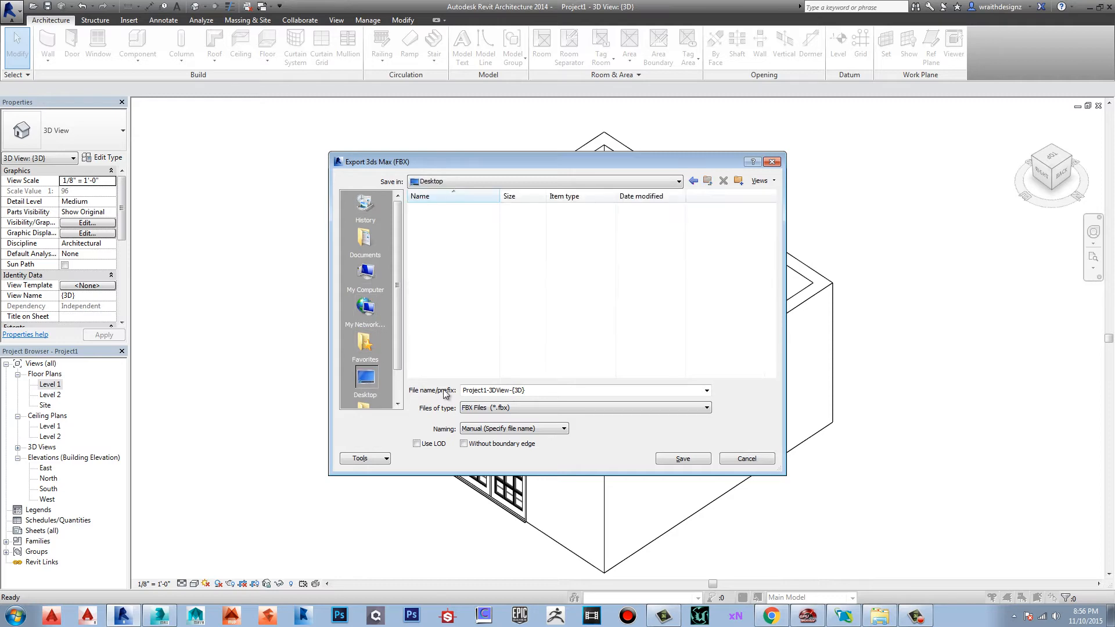
double_click(557, 390)
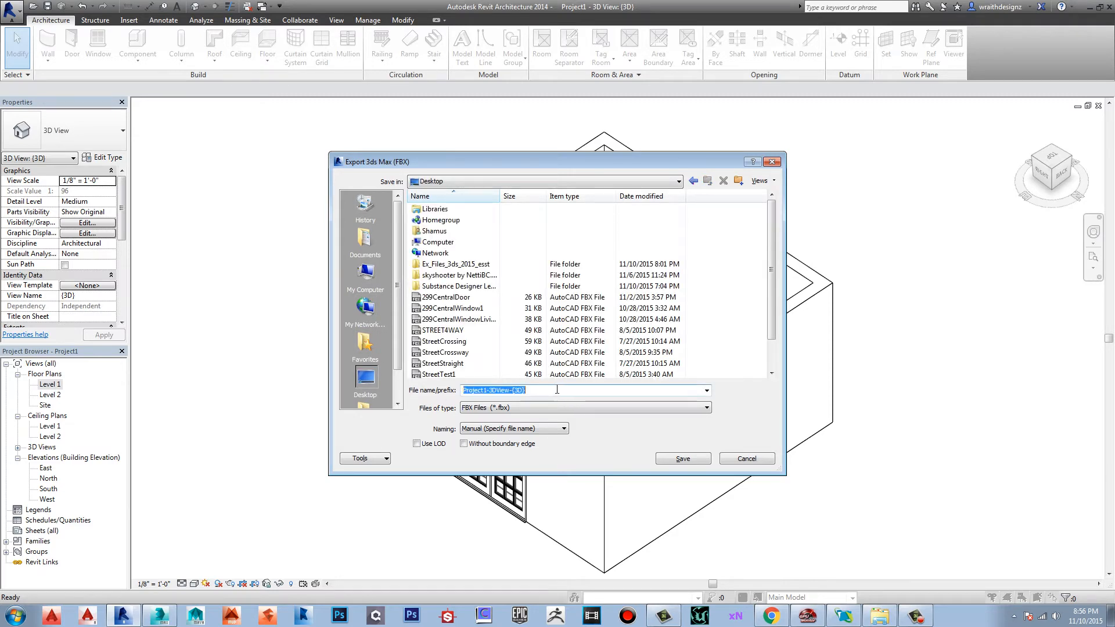
text(SmallRoom)
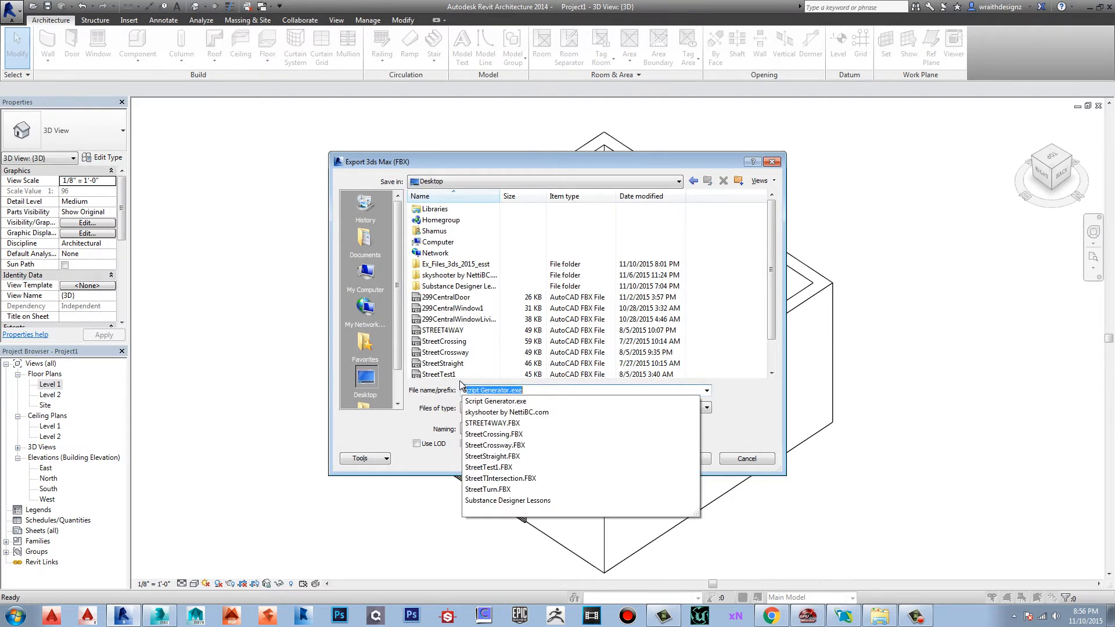
text(Demo)
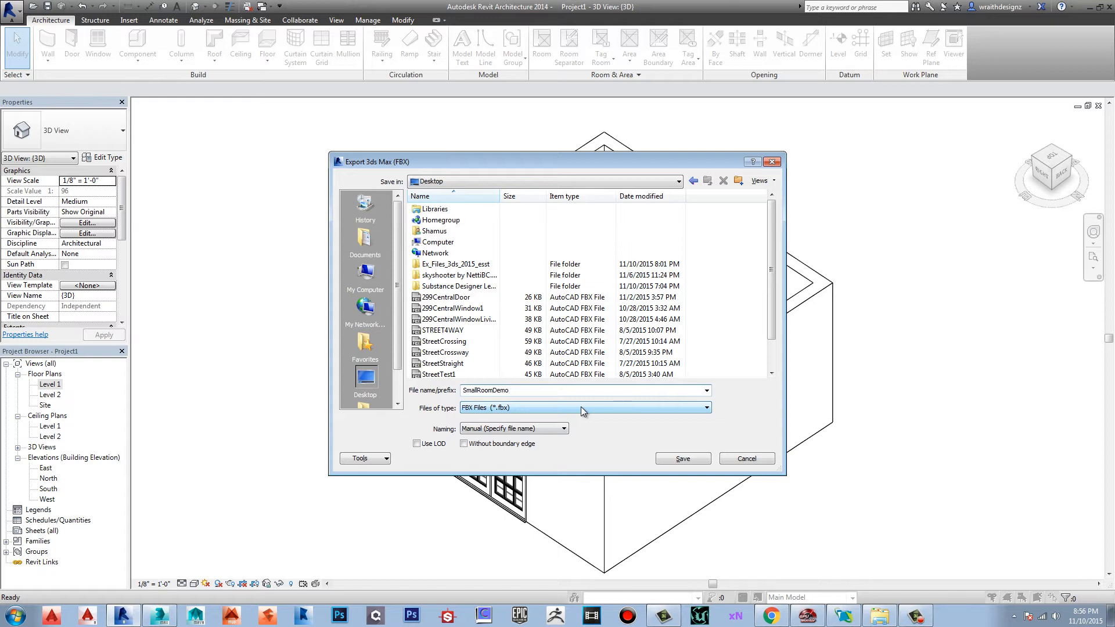
click(705, 409)
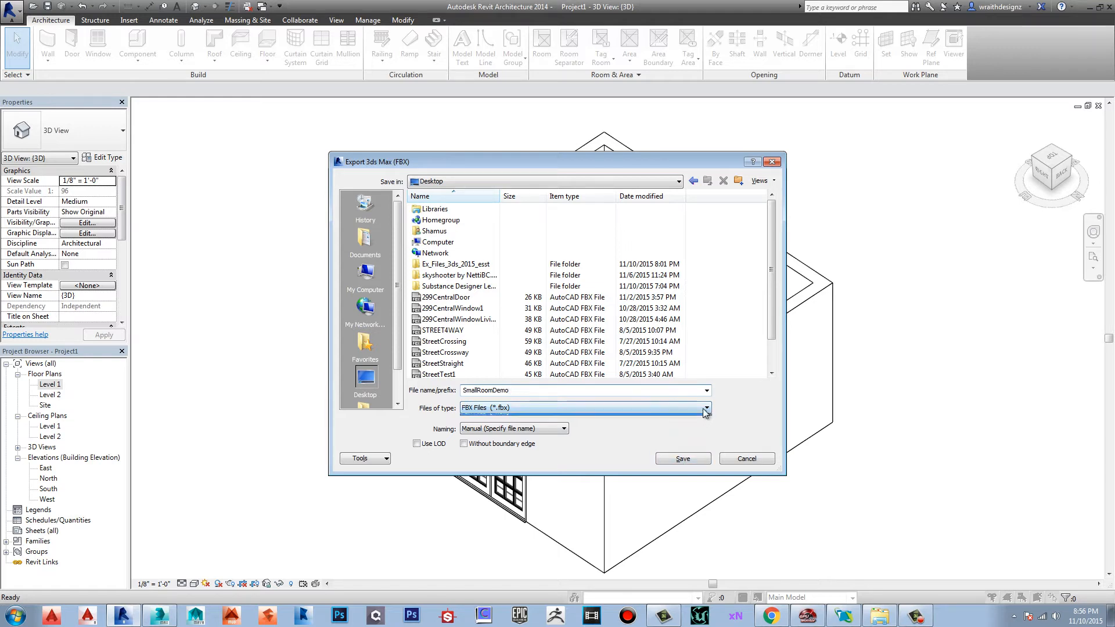
click(738, 408)
click(694, 459)
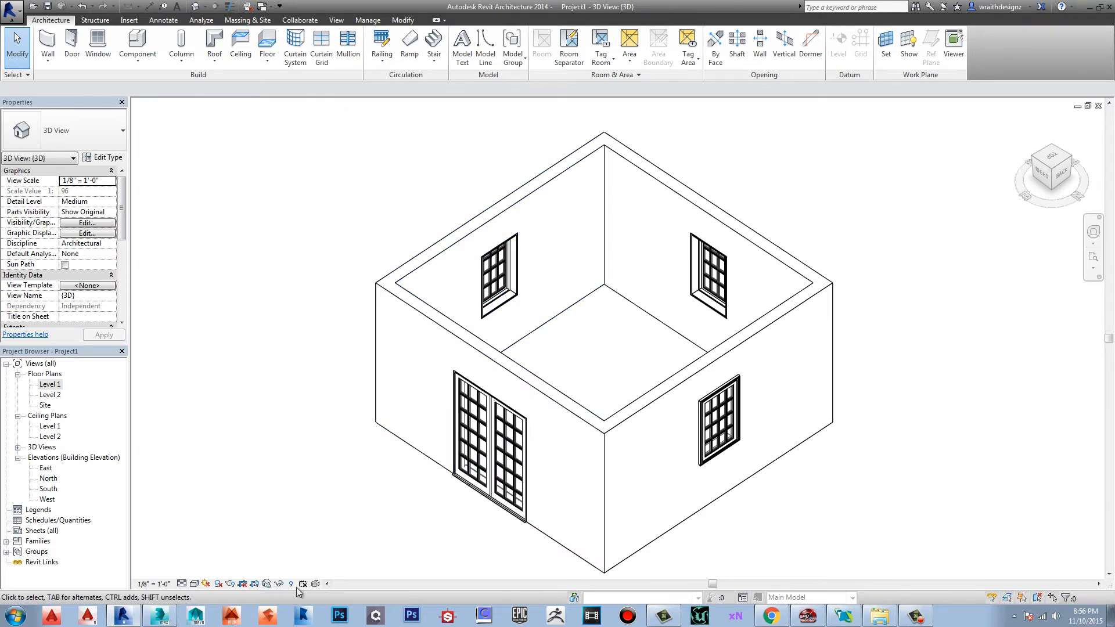
- Switch to 3ds Max and choose the SmallRoomDemo FBX file on the Desktop for import
click(166, 619)
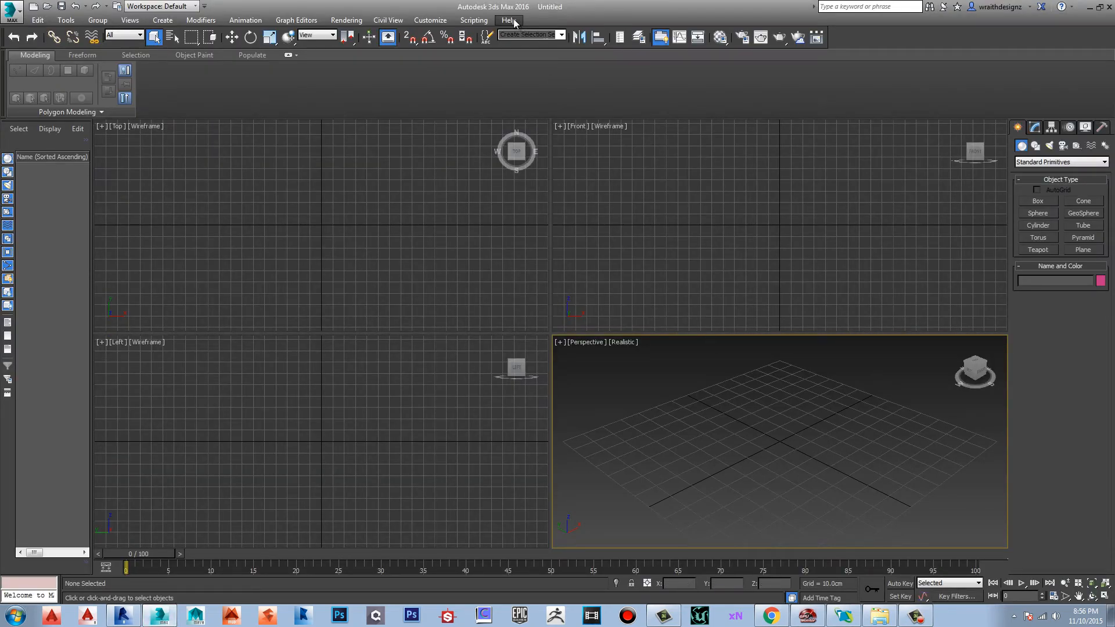
click(17, 14)
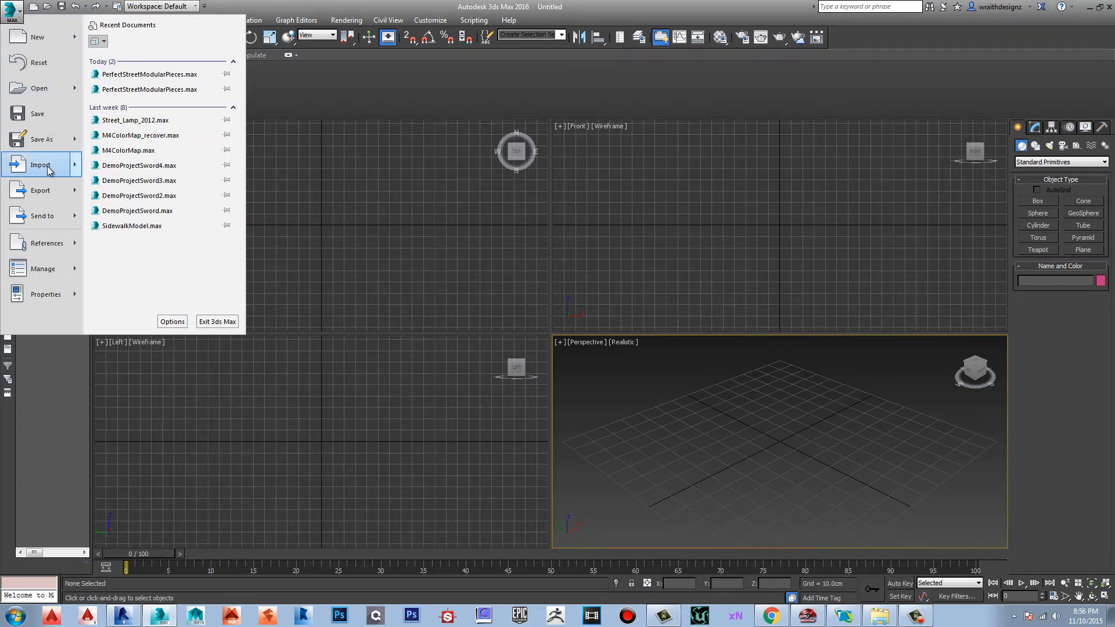
mouse_move(50, 169)
click(169, 53)
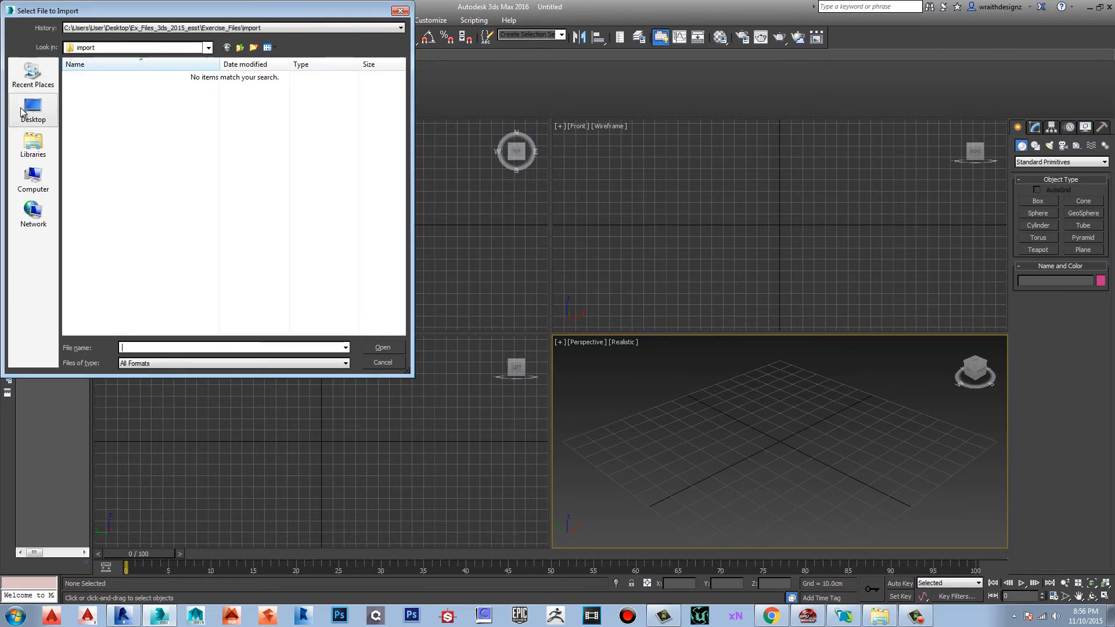
click(23, 109)
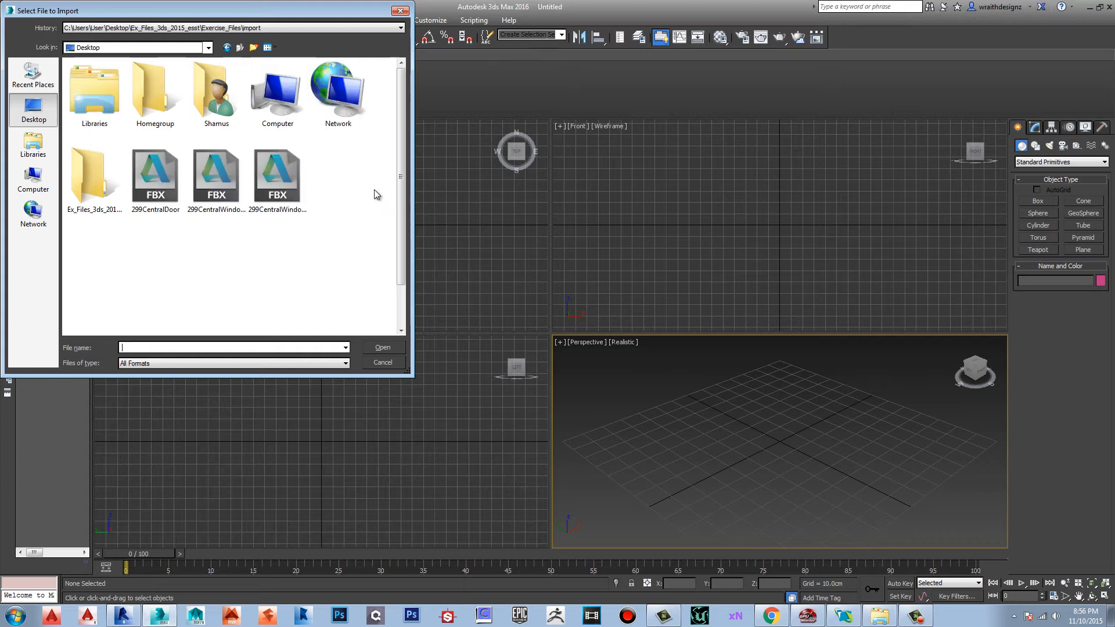
scroll(93, 186, down, 2)
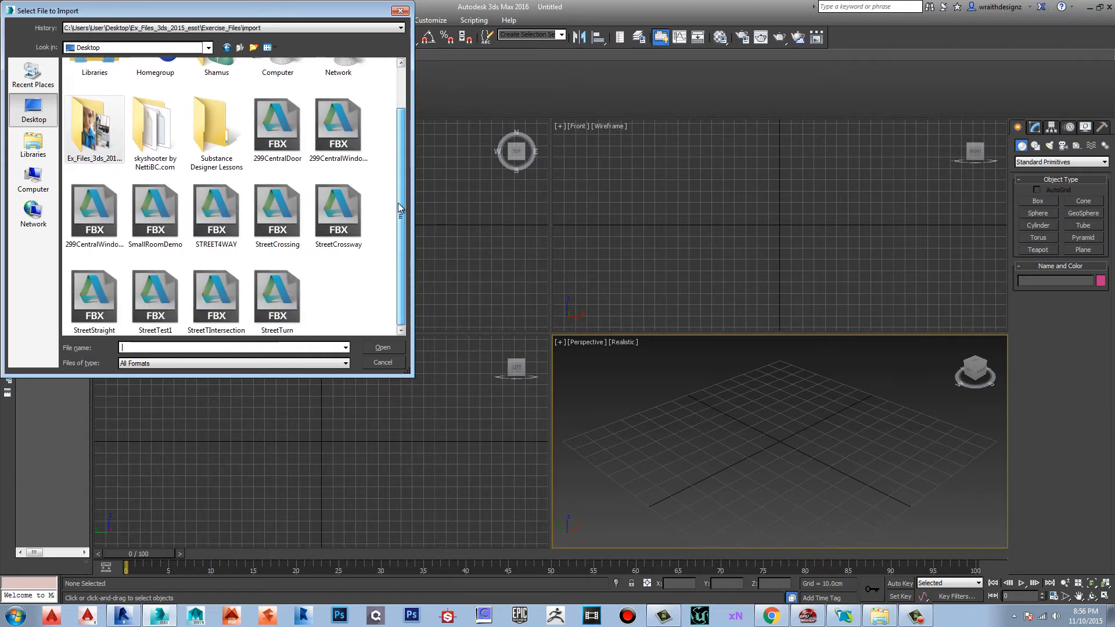
click(154, 218)
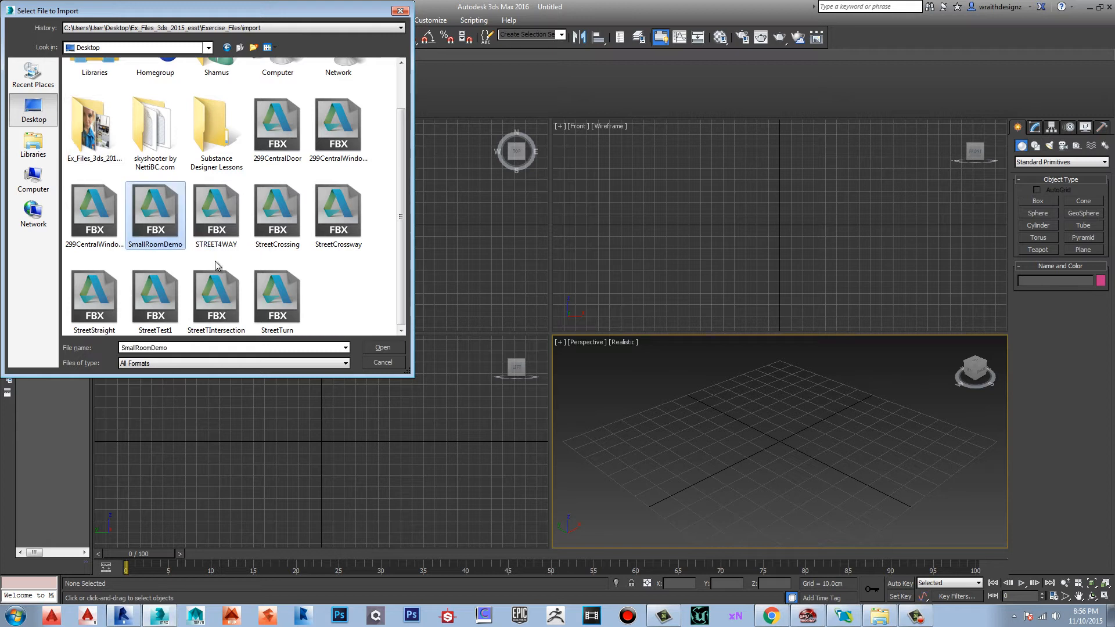
click(375, 348)
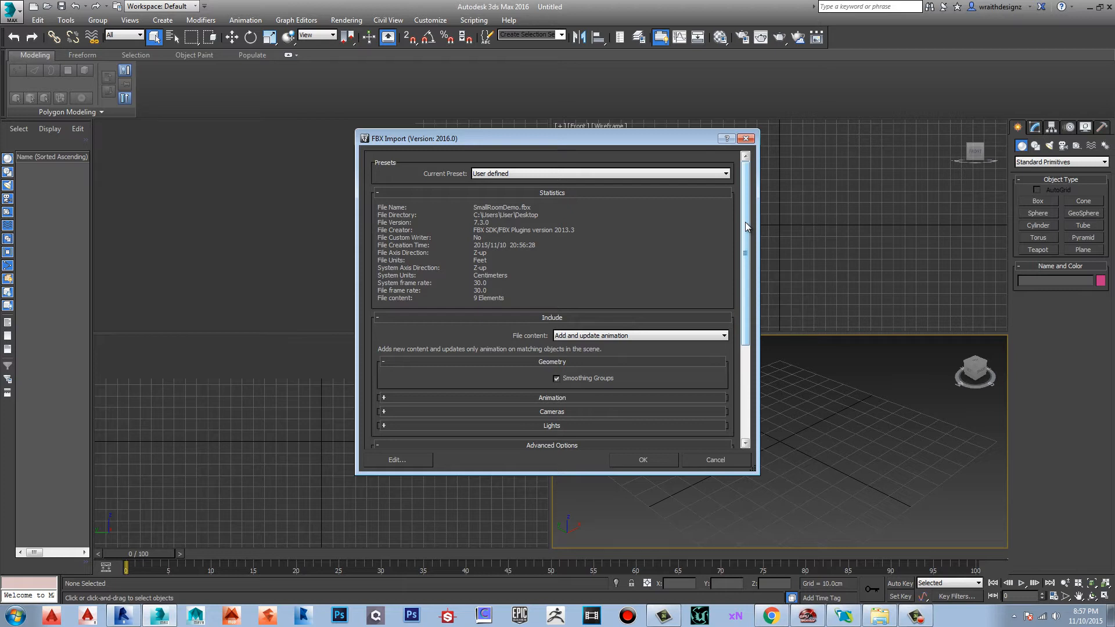
- Complete the FBX import with smoothing groups and automatic units, and widen the scene object list to show the full object names
drag(745, 224, 741, 333)
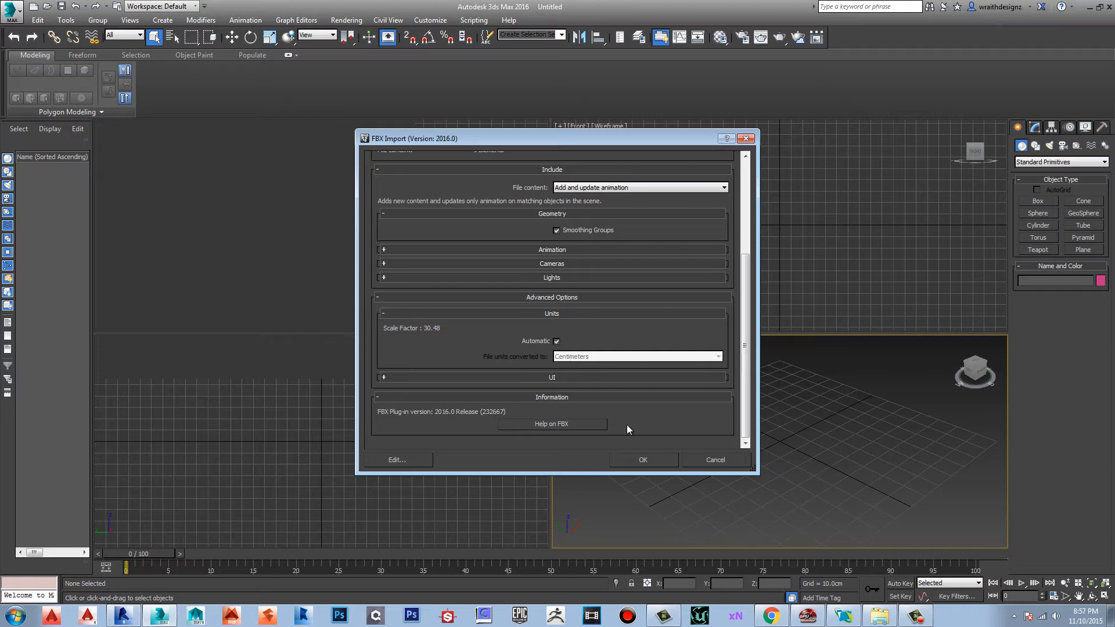
click(643, 460)
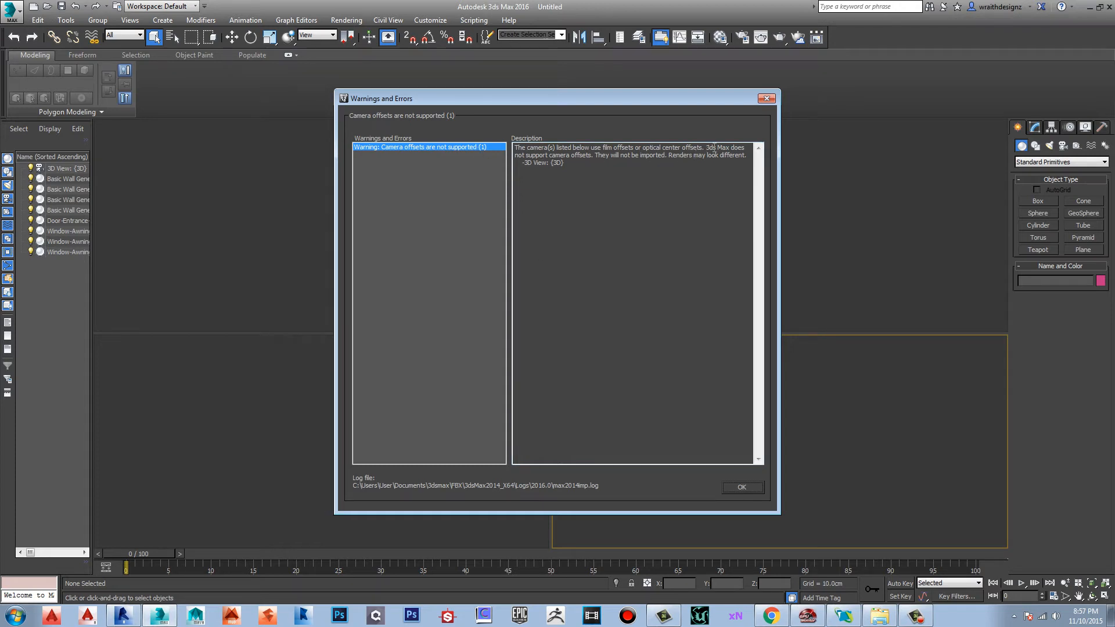
click(744, 489)
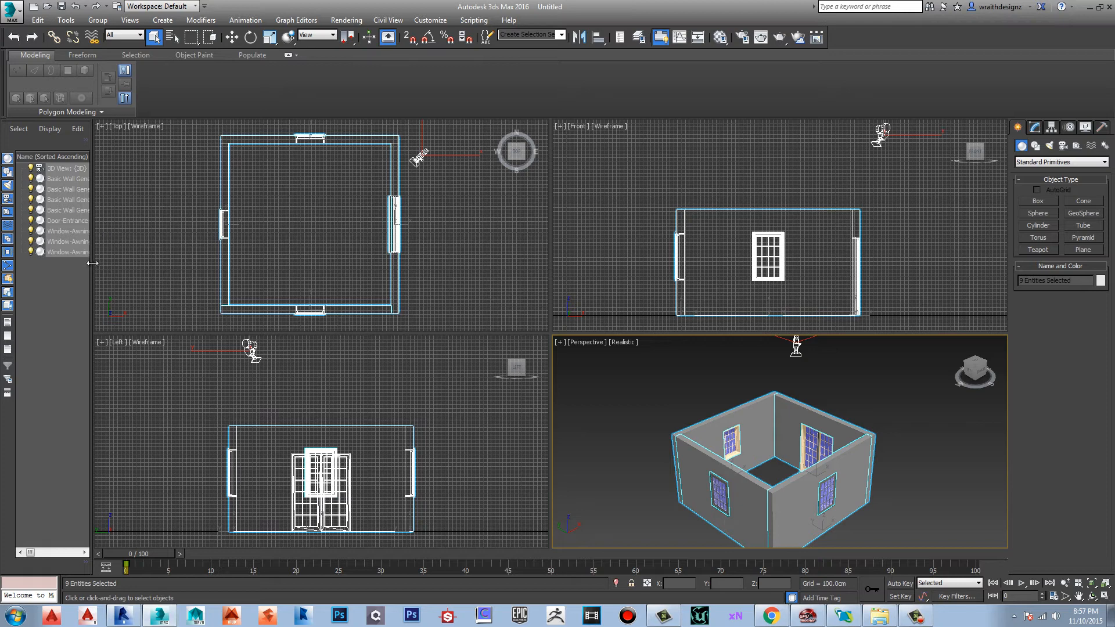
drag(89, 263, 148, 260)
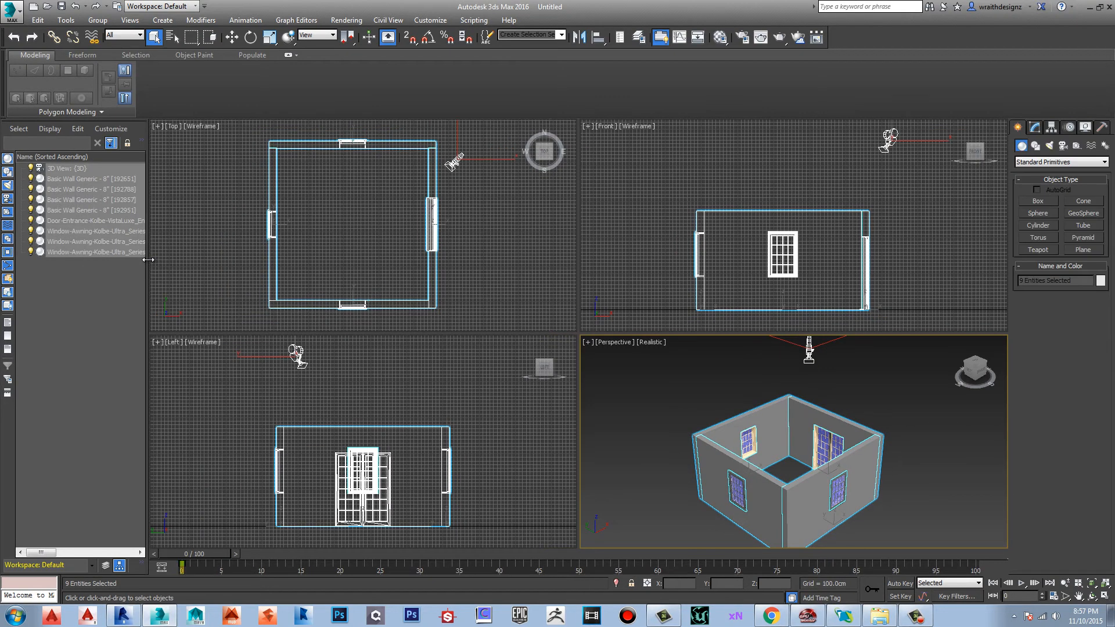
click(79, 287)
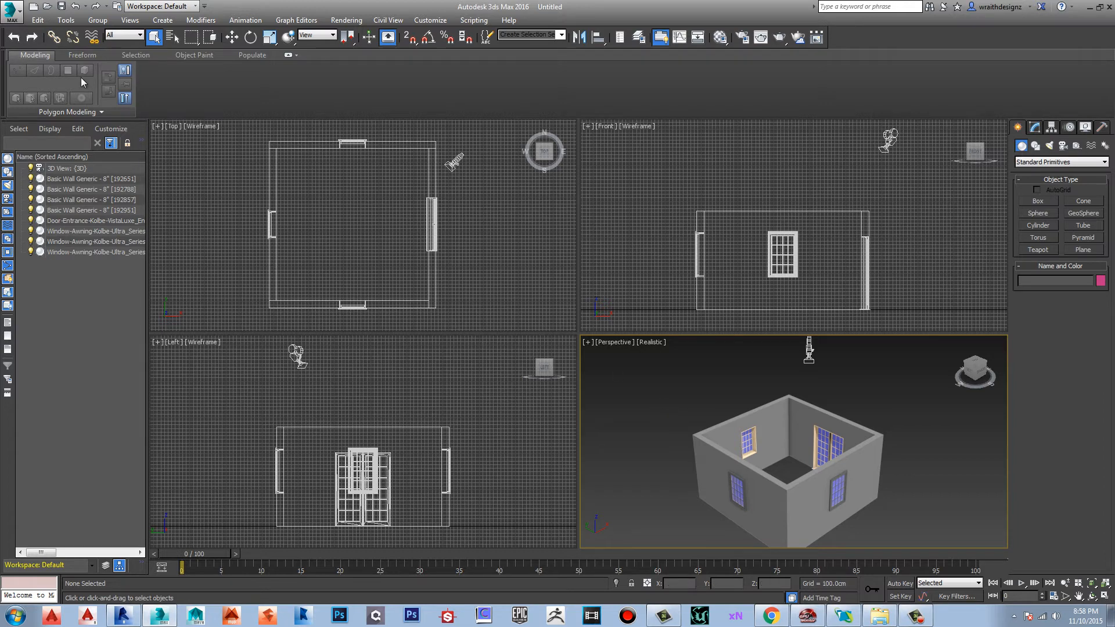
- Save the imported scene to the Desktop as smallRoomDemo3DS in 3ds Max format
click(13, 13)
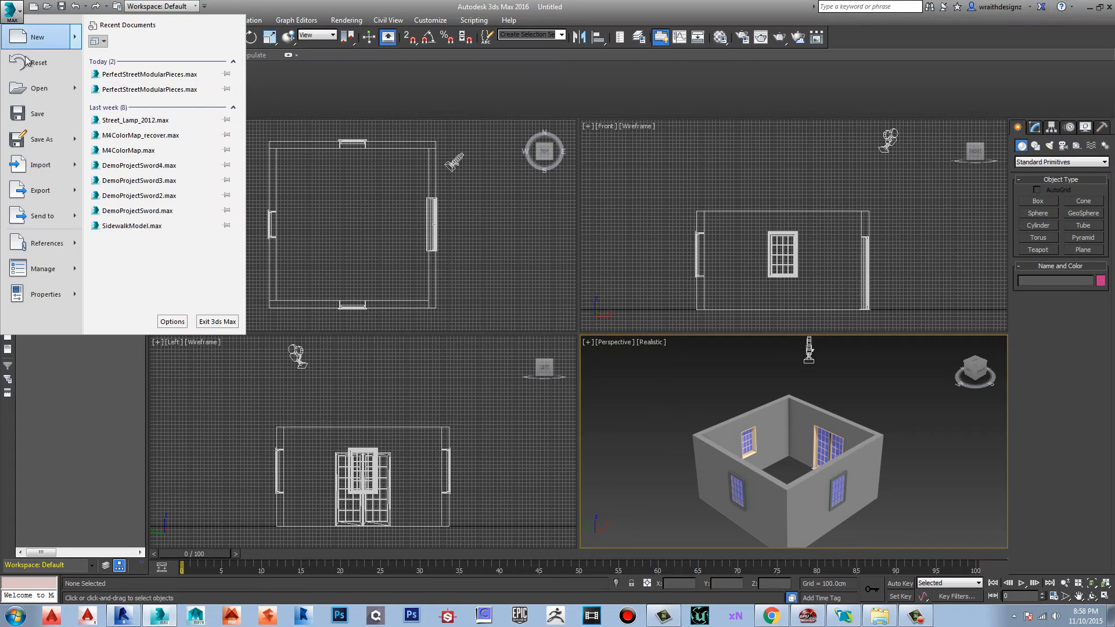
mouse_move(46, 142)
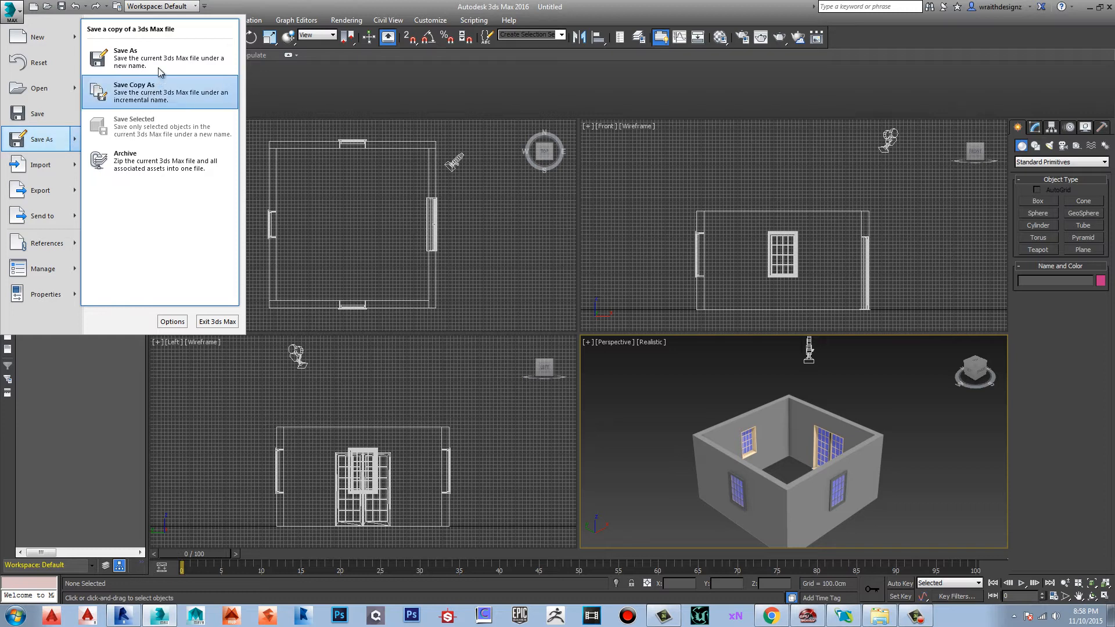
click(128, 58)
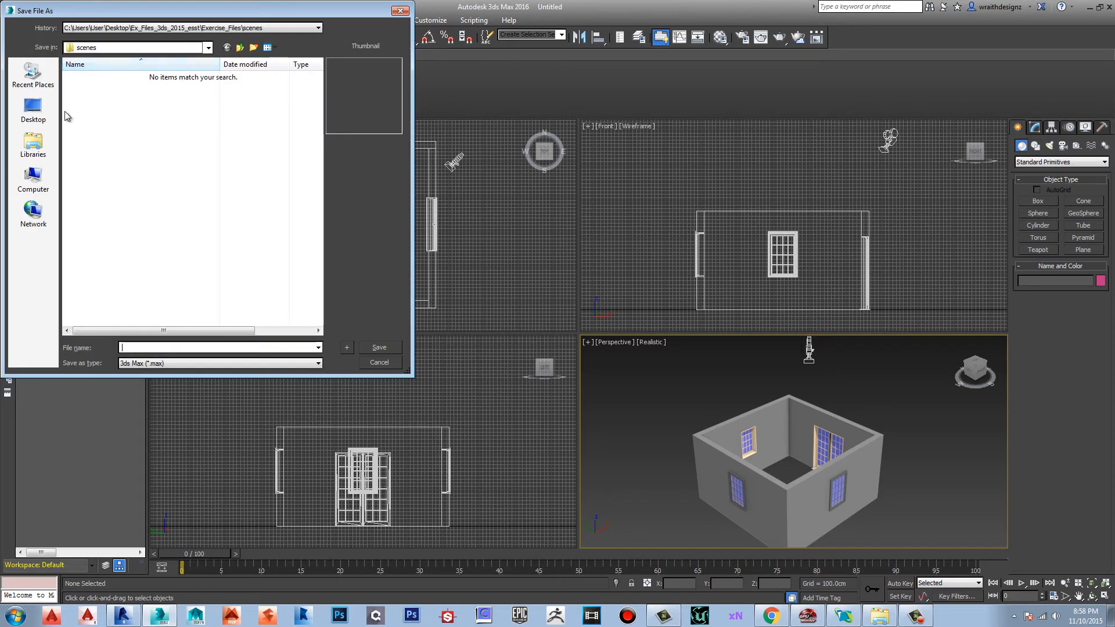
click(33, 110)
click(162, 347)
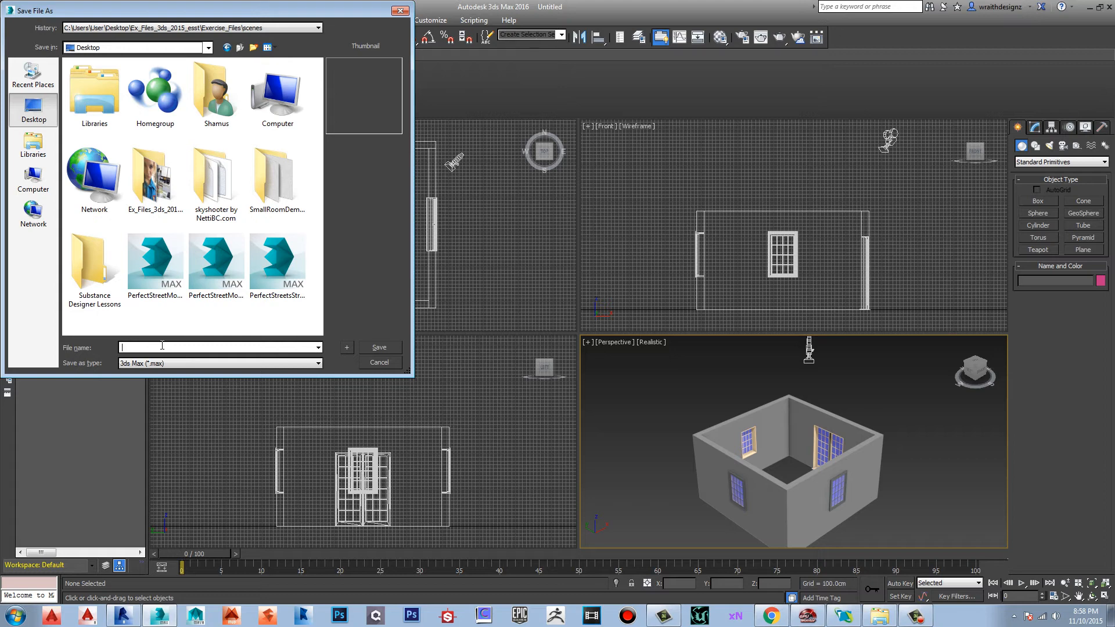
text(smallRoo)
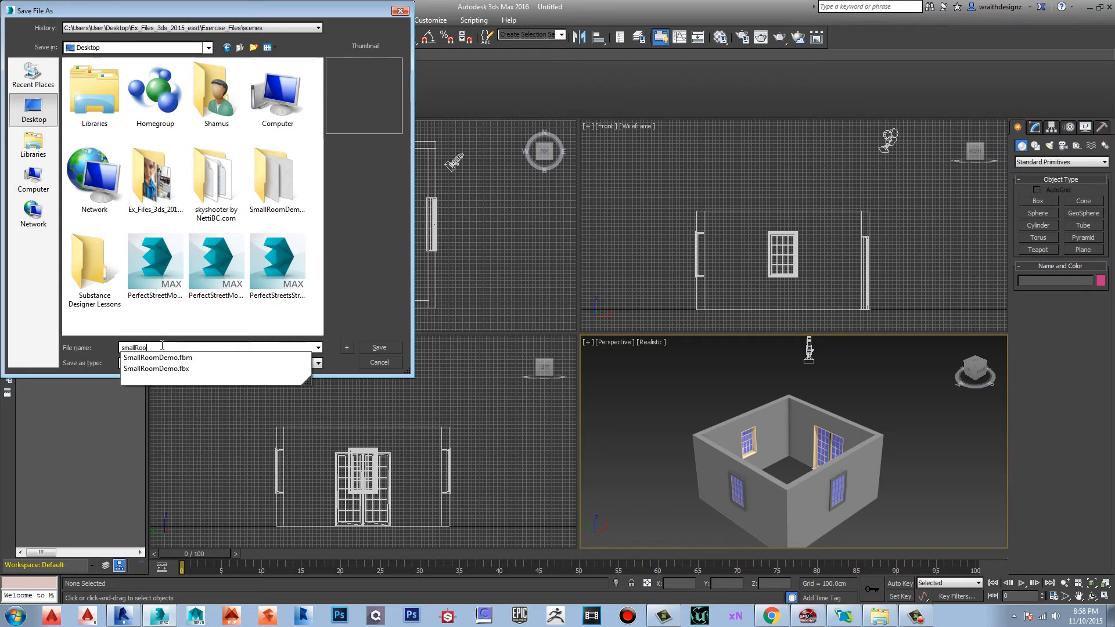
text(mDemo3DS)
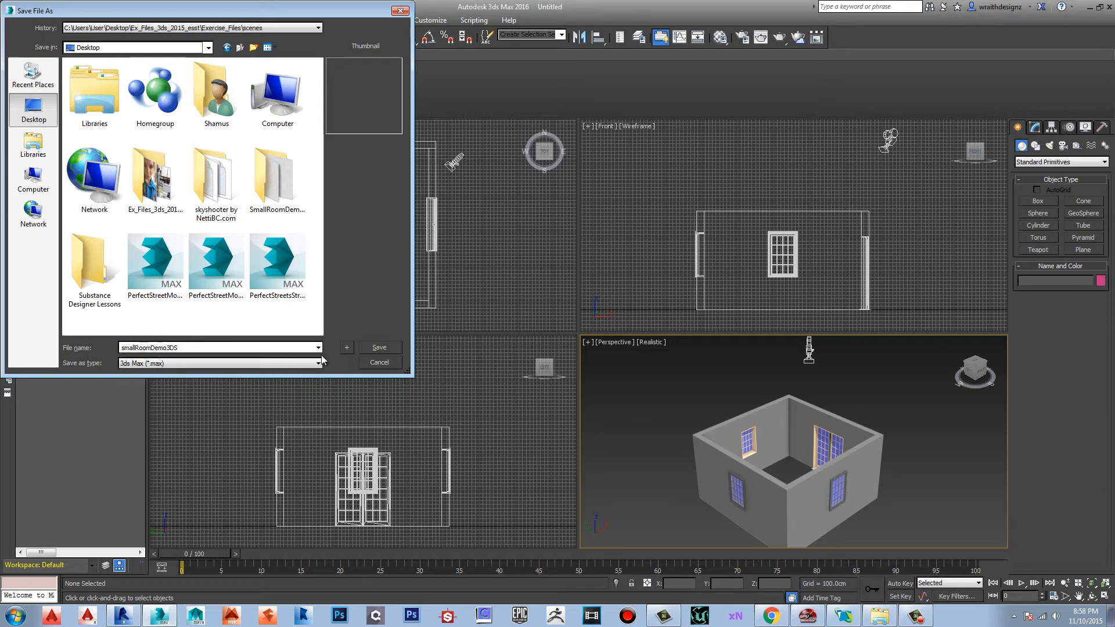
click(383, 352)
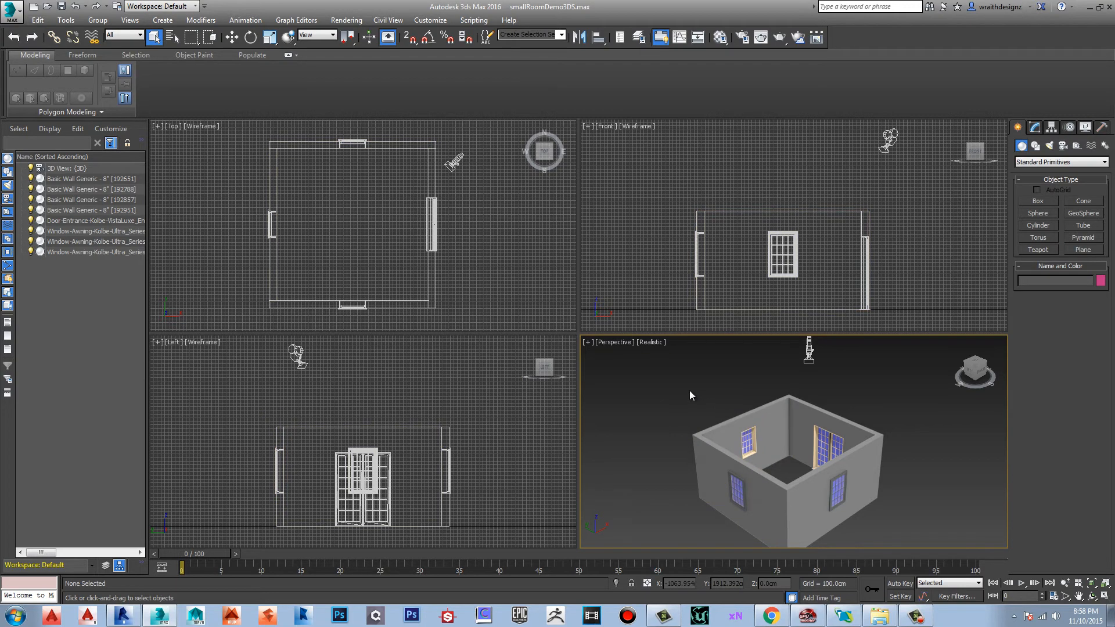
- Delete the four walls and the three windows of the room, keeping only the double door
click(800, 419)
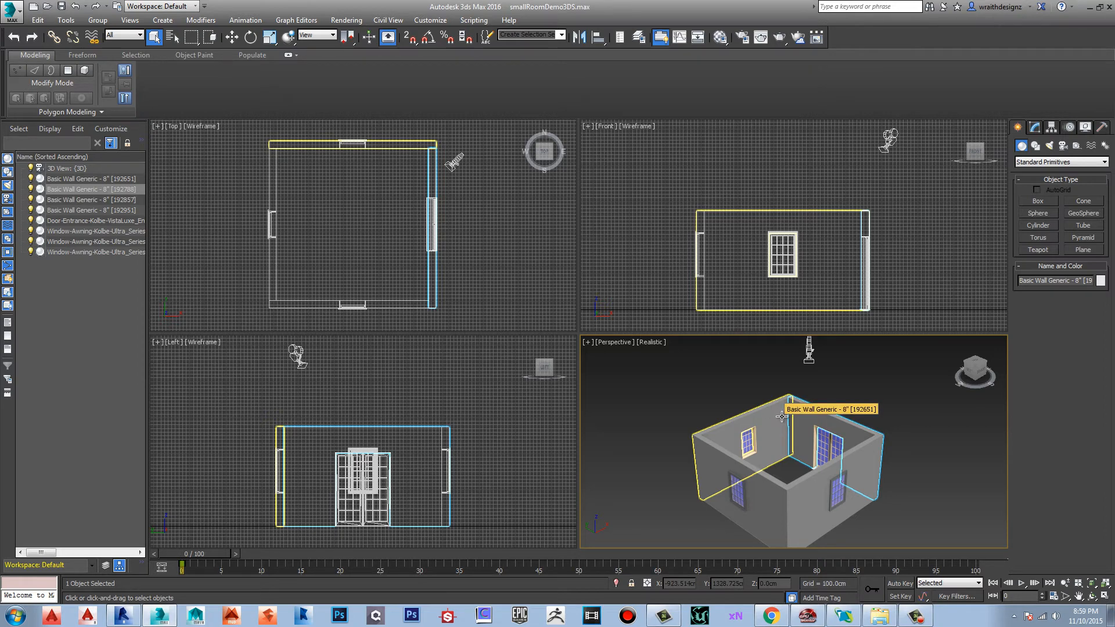
ctrl+click(781, 417)
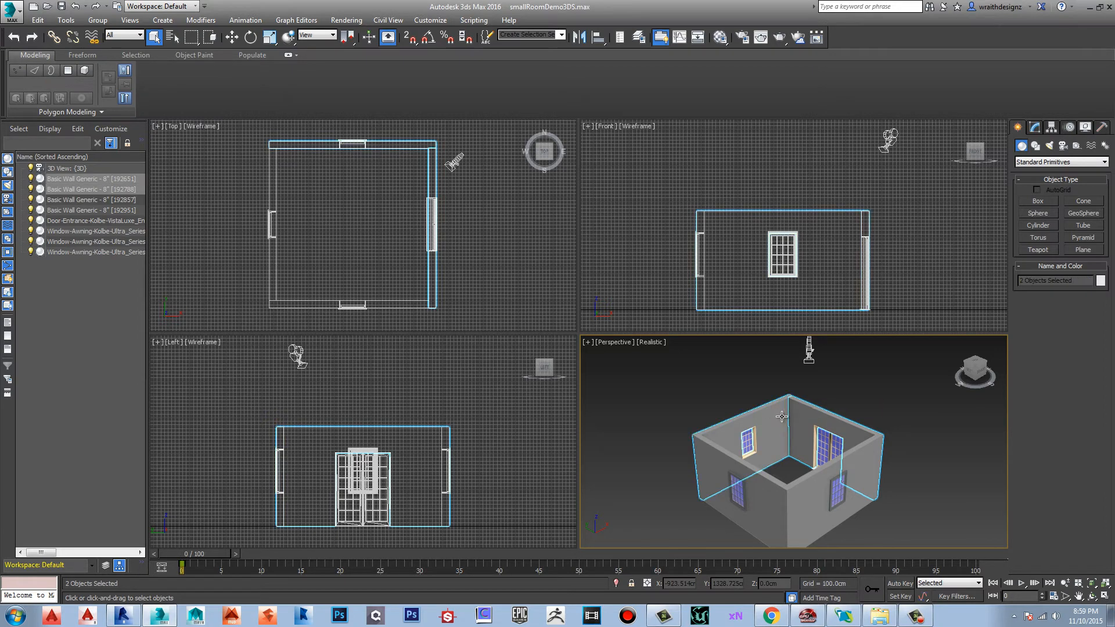
ctrl+click(749, 440)
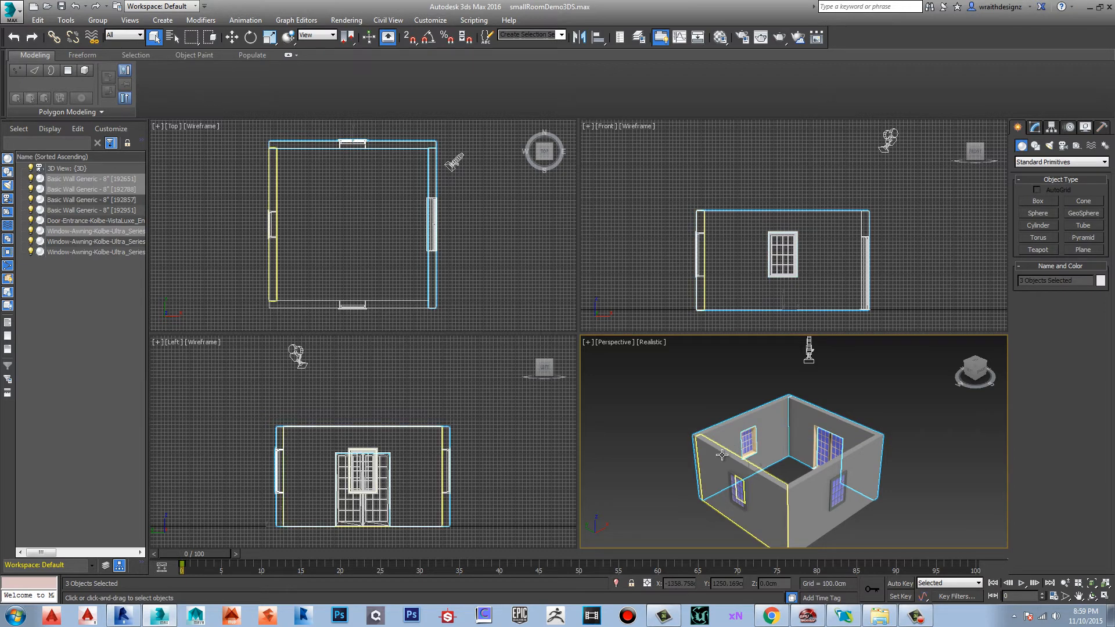
ctrl+click(744, 465)
ctrl+click(738, 485)
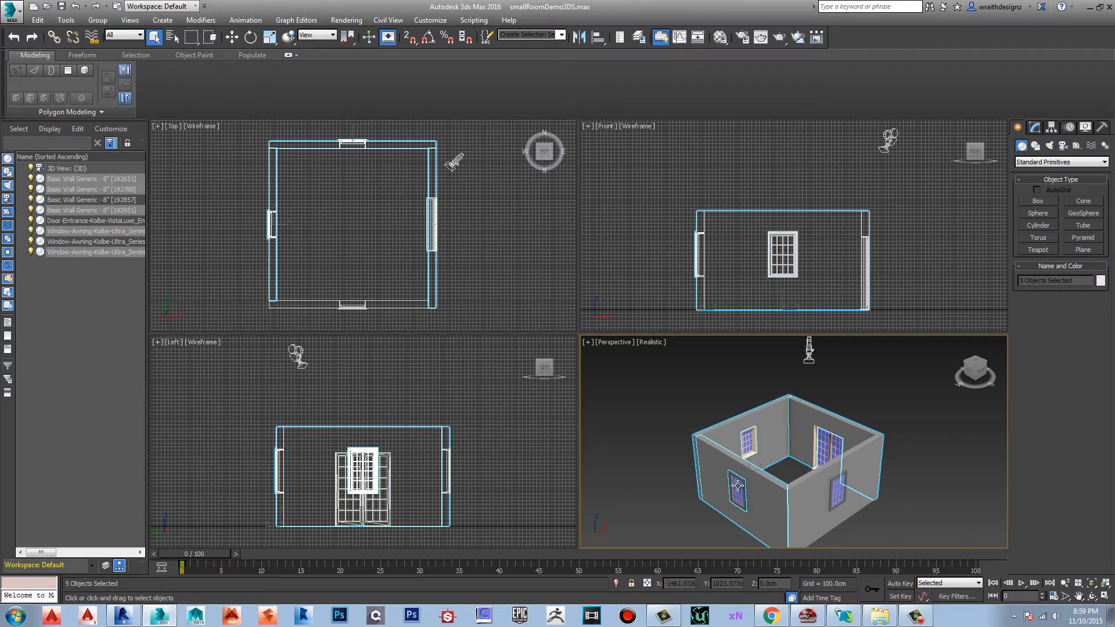
ctrl+click(836, 493)
ctrl+click(812, 496)
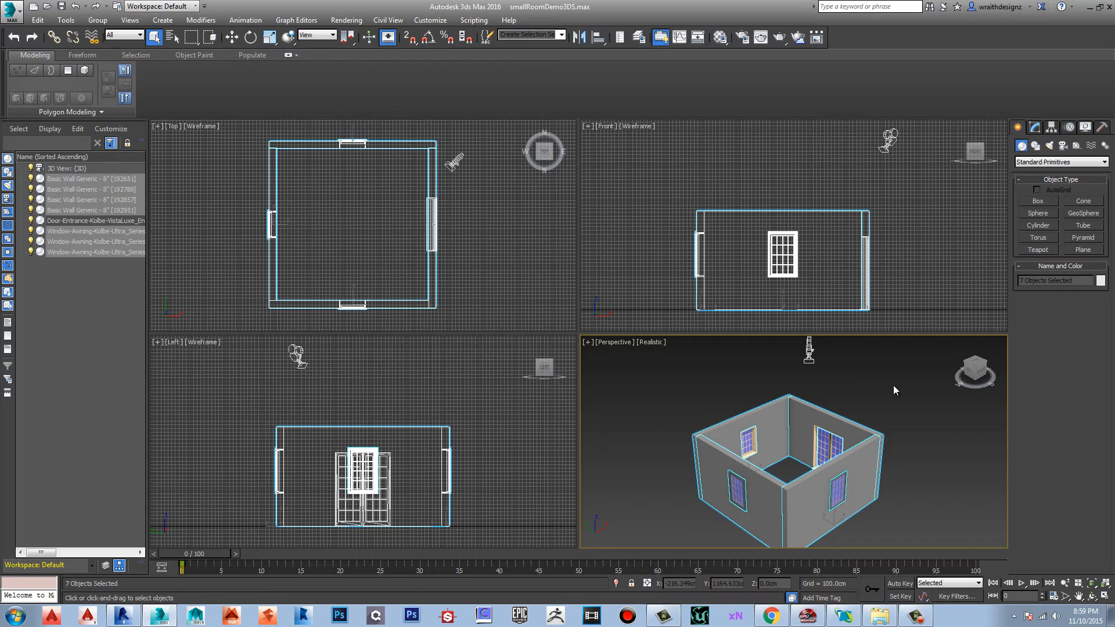
key(Delete)
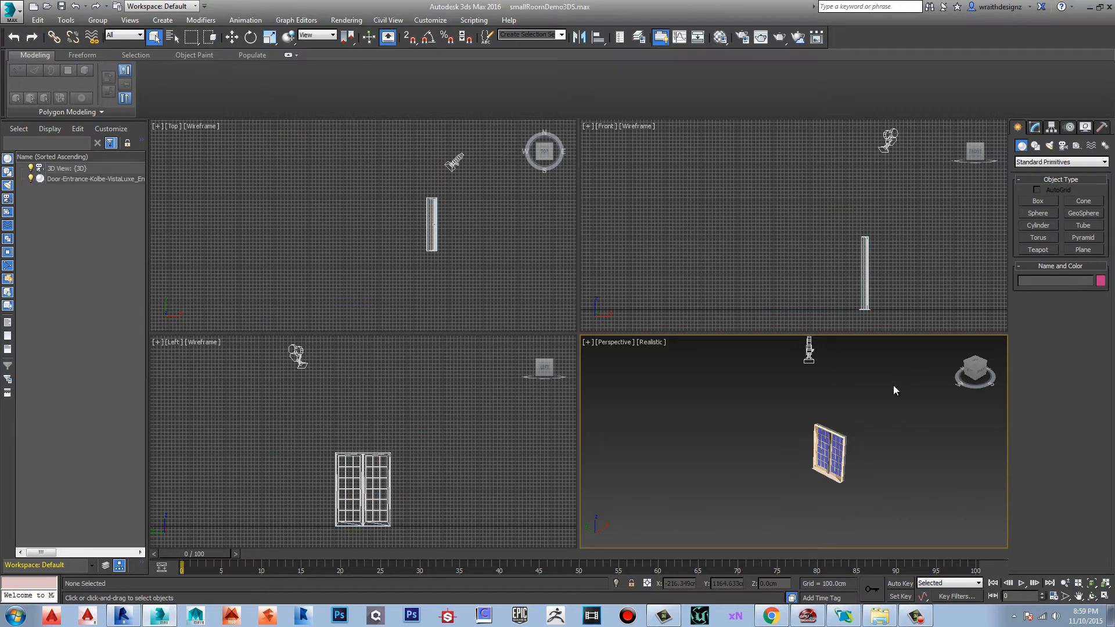
- Delete the imported 3D View camera and select the double door in the Perspective view
click(849, 455)
middle_drag(879, 455, 832, 466)
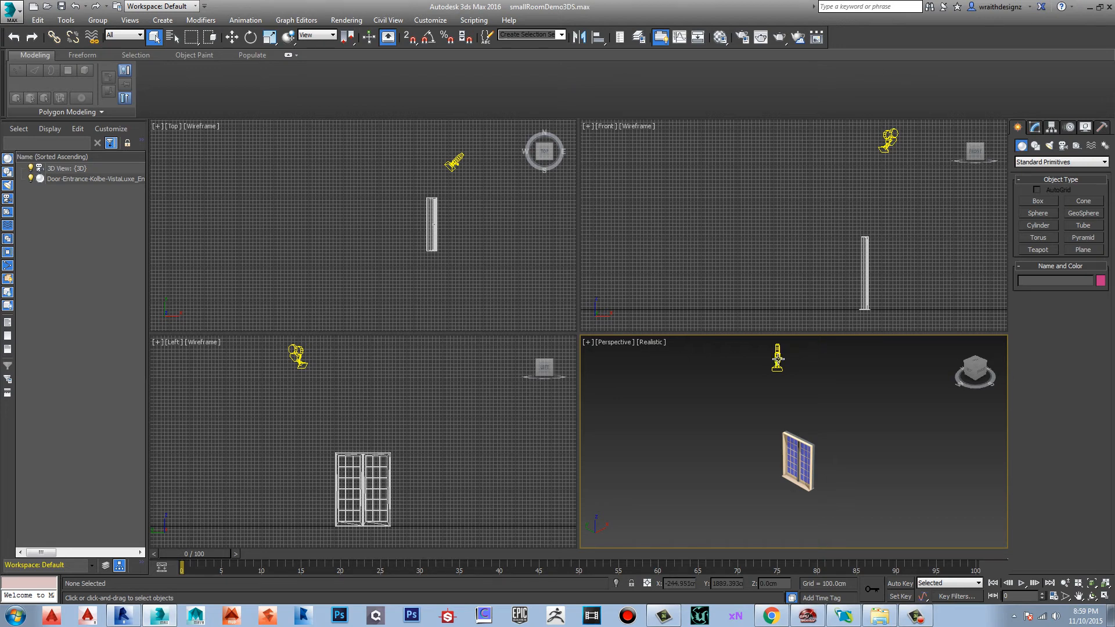
click(778, 359)
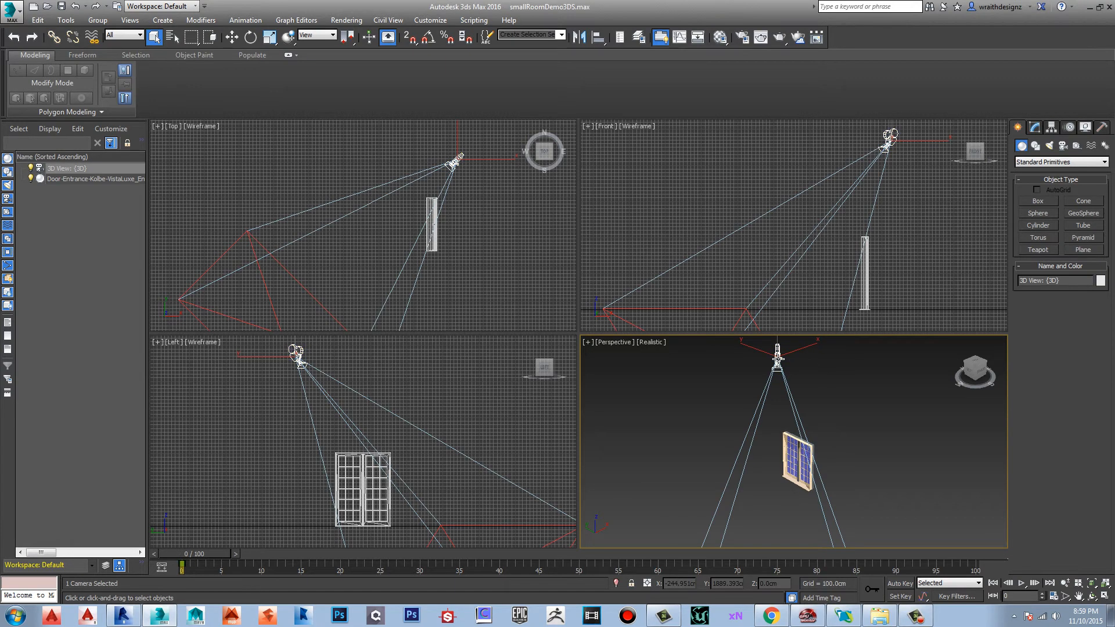
key(Delete)
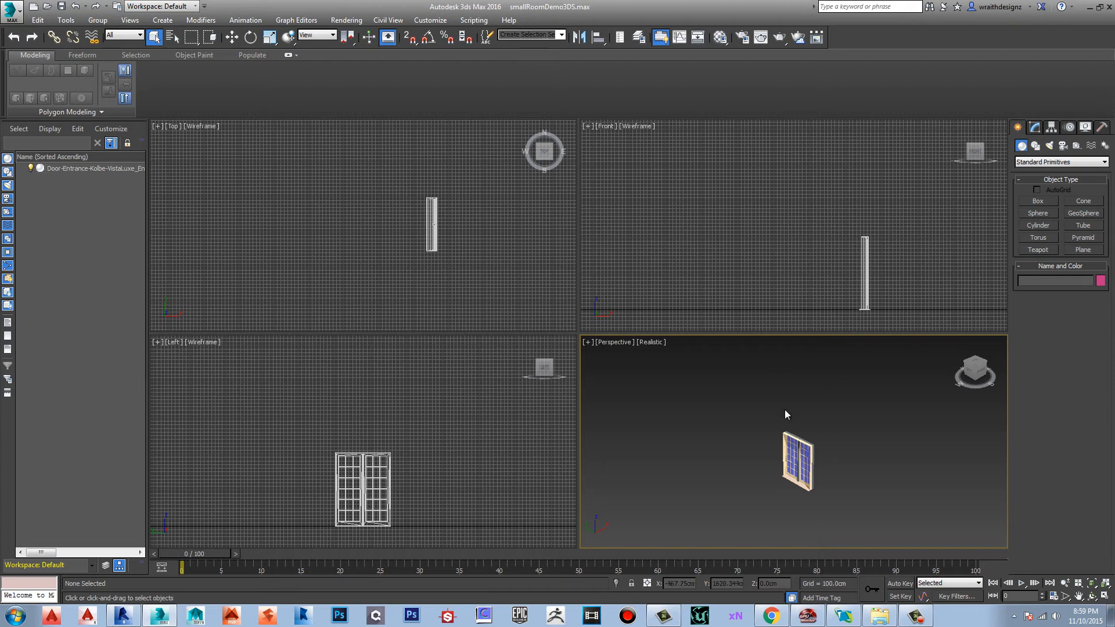
scroll(864, 444, up, 10)
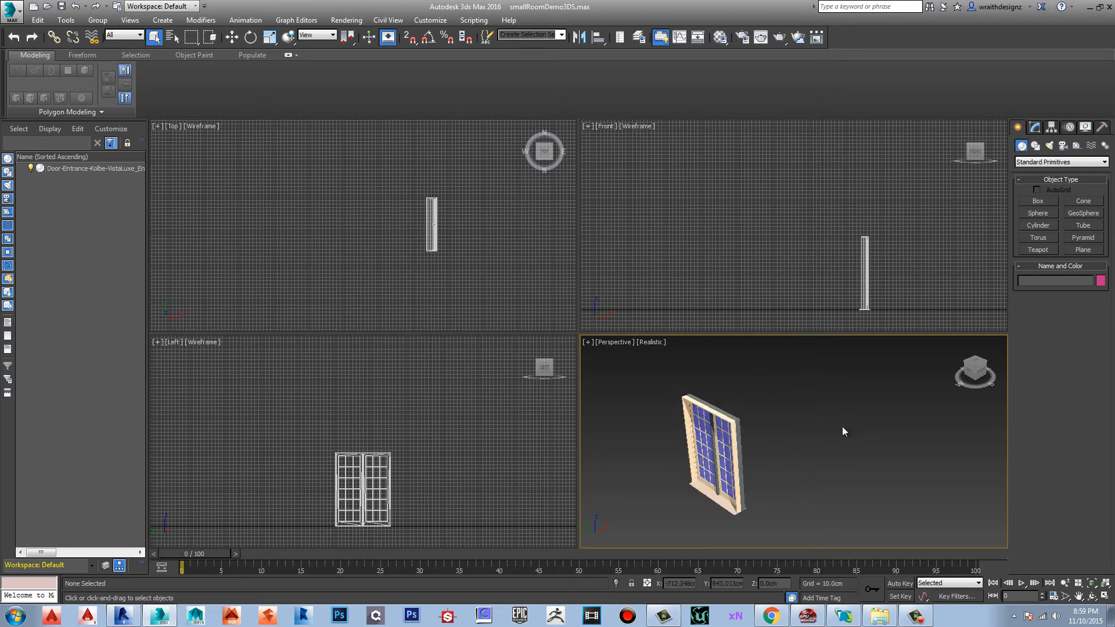
middle_drag(827, 412, 861, 410)
scroll(860, 410, down, 3)
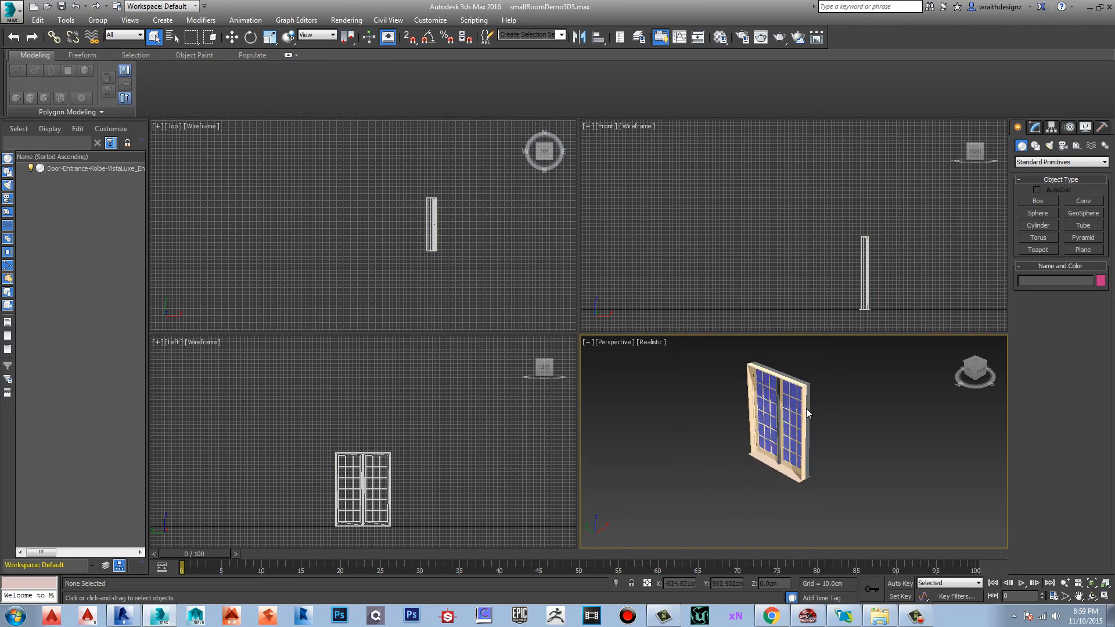
drag(708, 357, 861, 525)
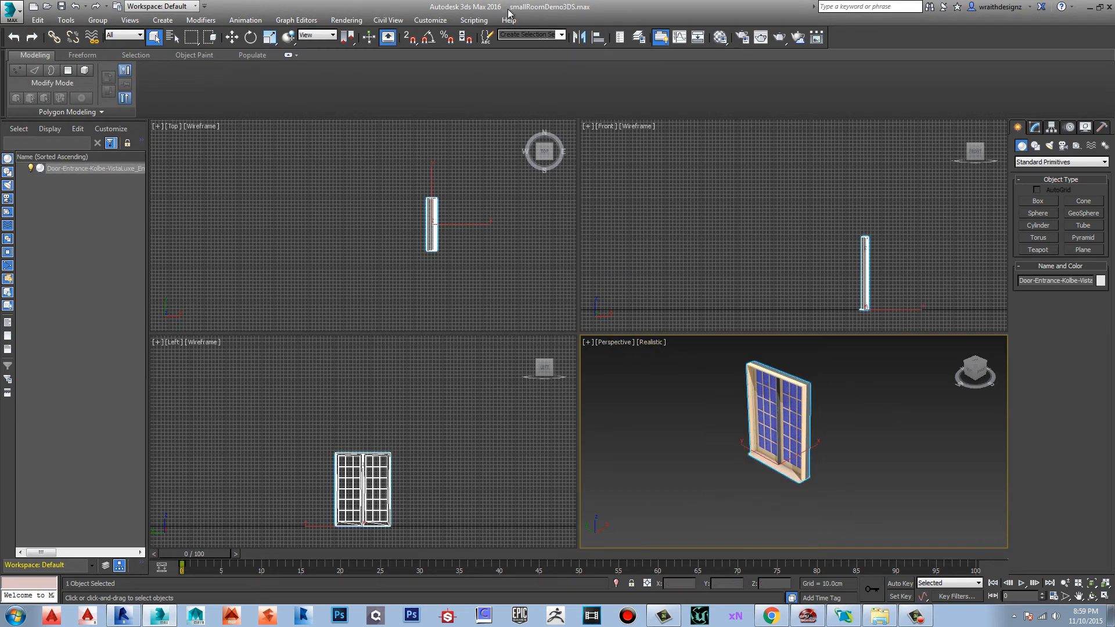
- Turn on snapping and angle snap, and review the snap types and home grid dimensions in the Grid and Snap Settings
click(410, 40)
click(428, 39)
right_click(410, 37)
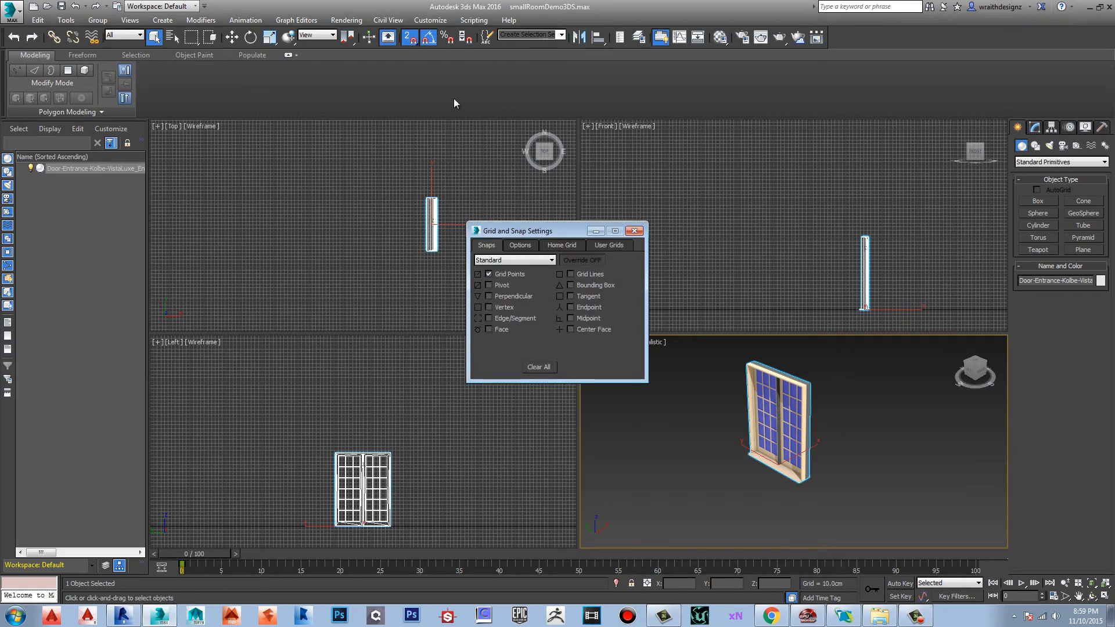
click(565, 250)
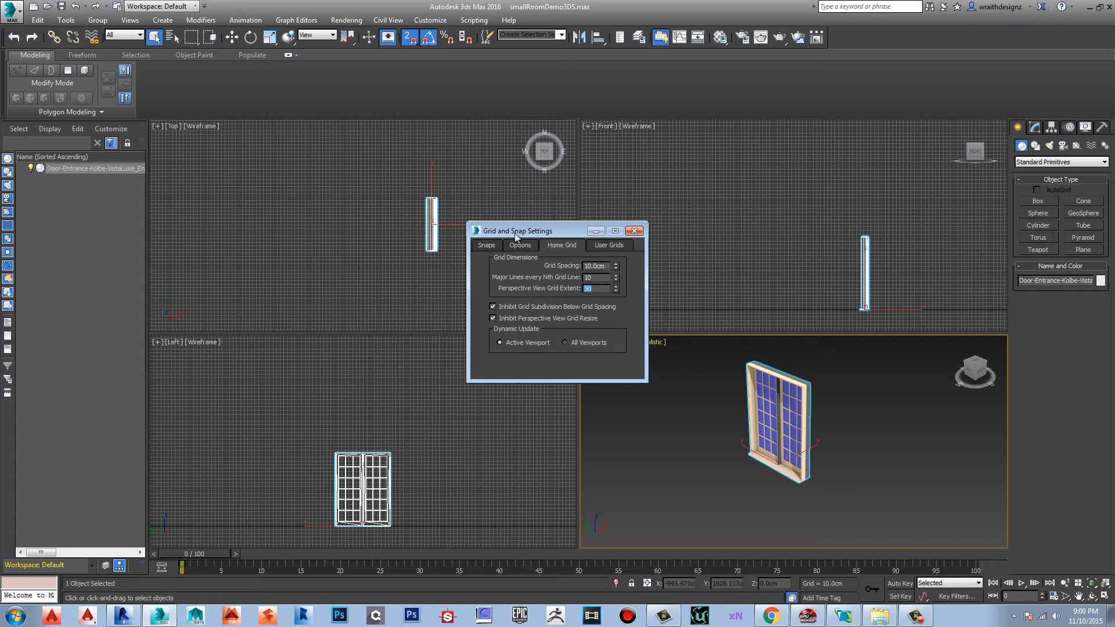
click(486, 246)
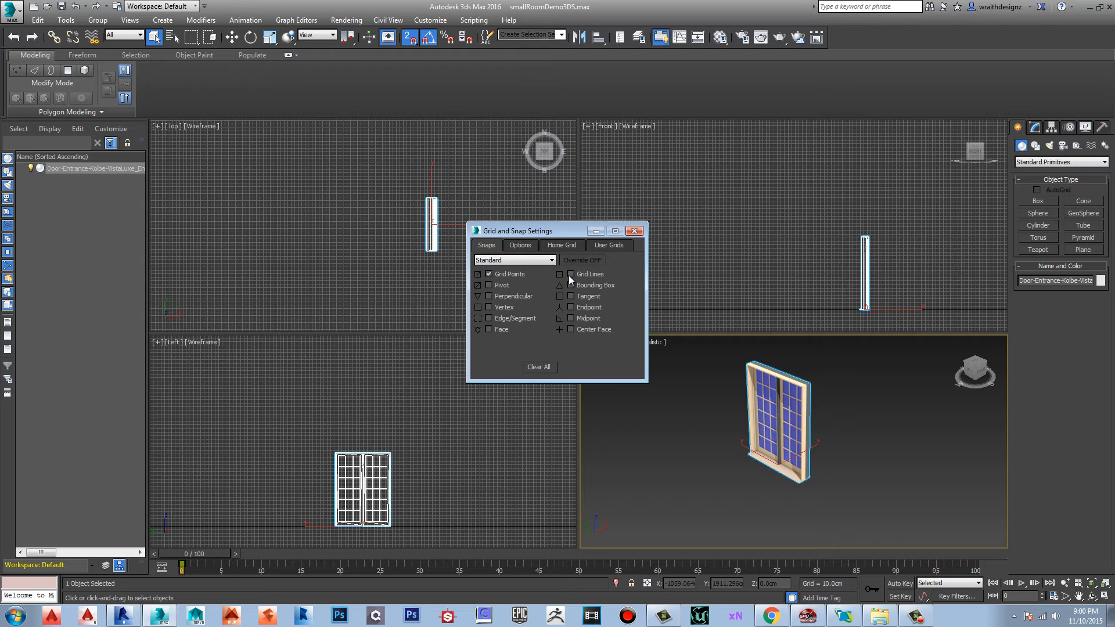
click(634, 232)
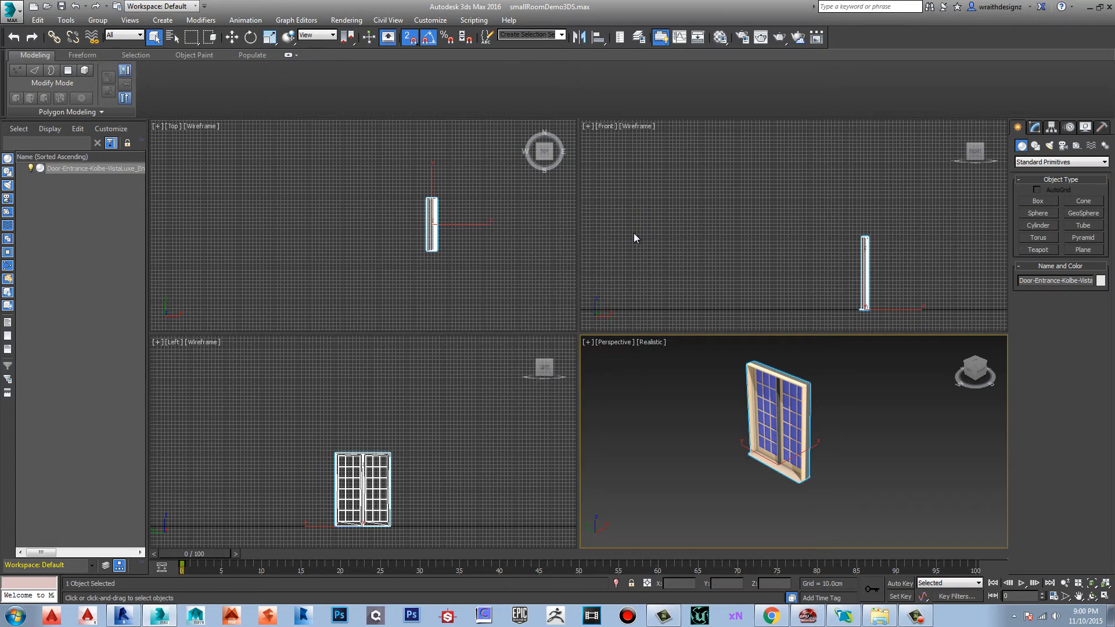
click(620, 342)
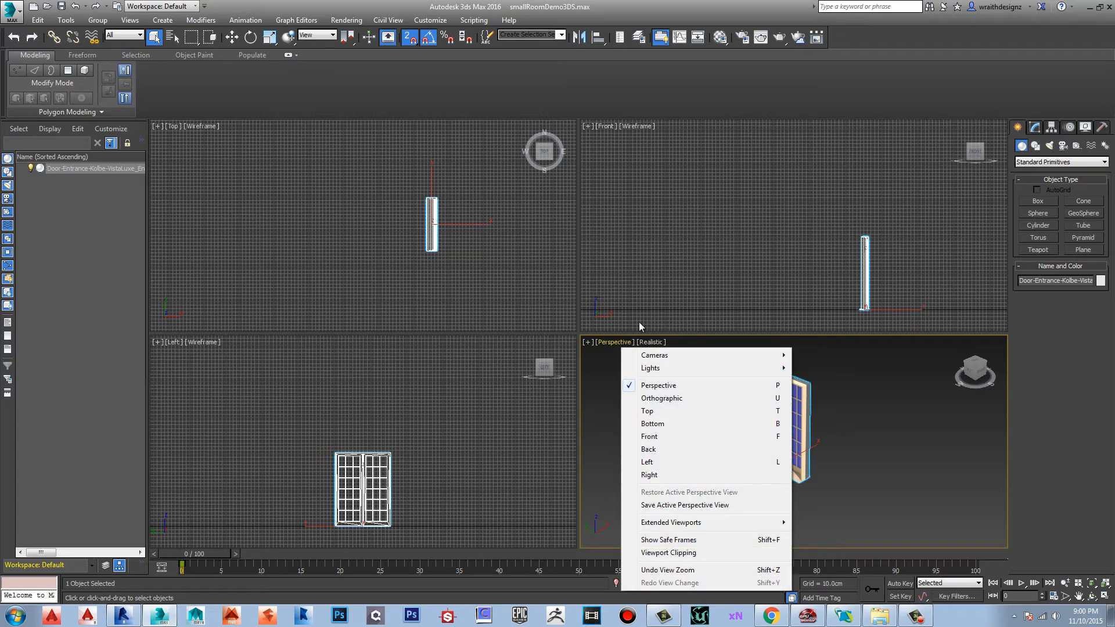
click(657, 299)
click(657, 298)
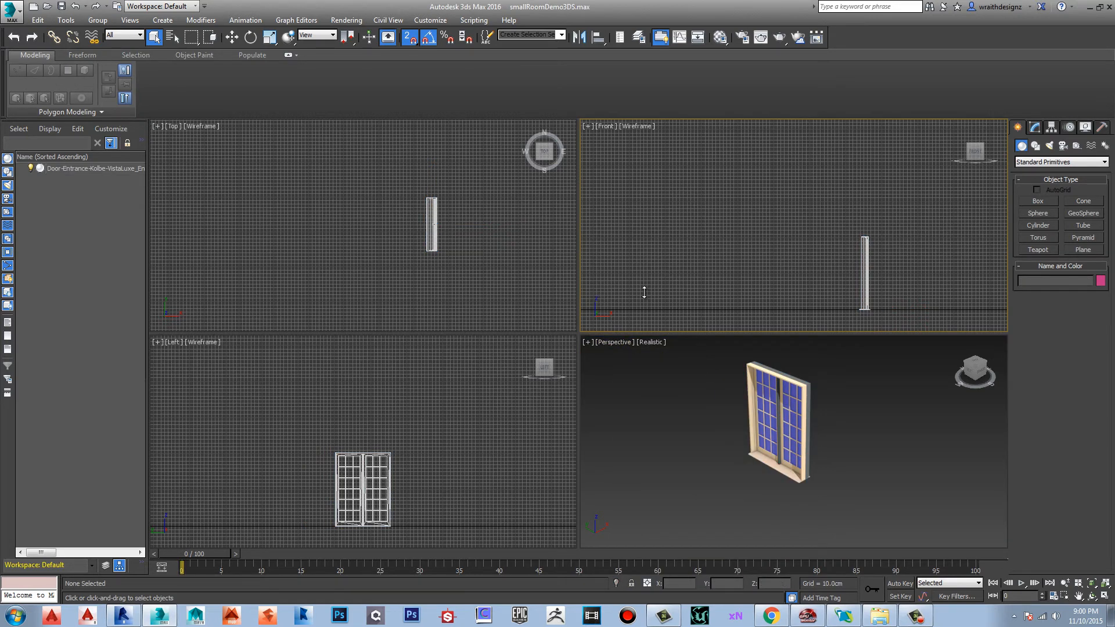
- Select the double door in the Top view and inspect its pivot with Affect Pivot Only, leaving that mode when done
drag(395, 173, 498, 289)
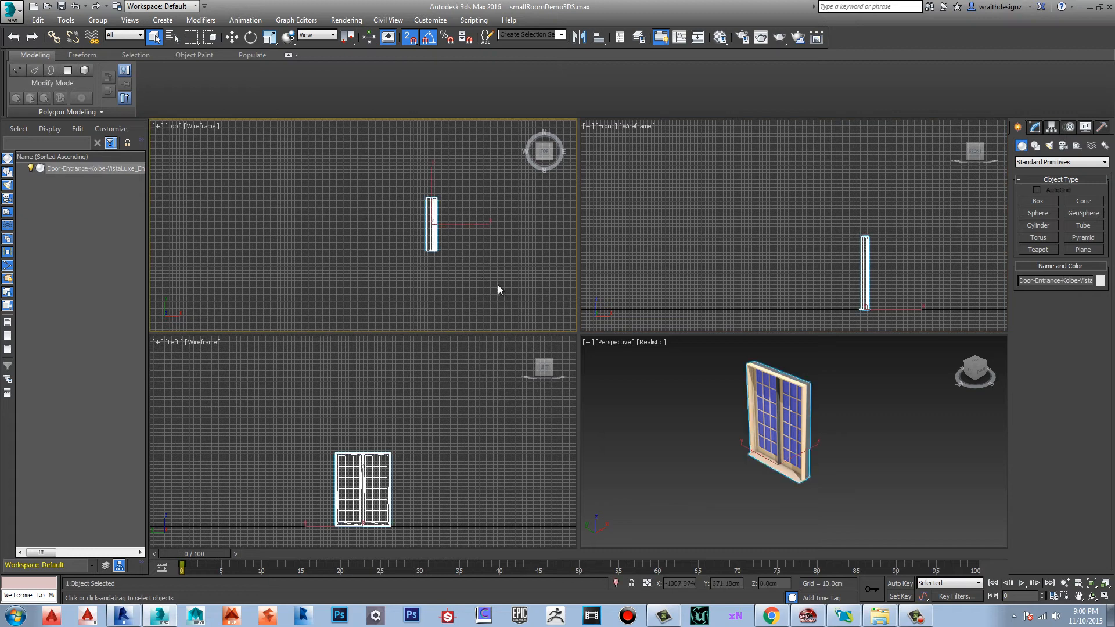
click(1034, 128)
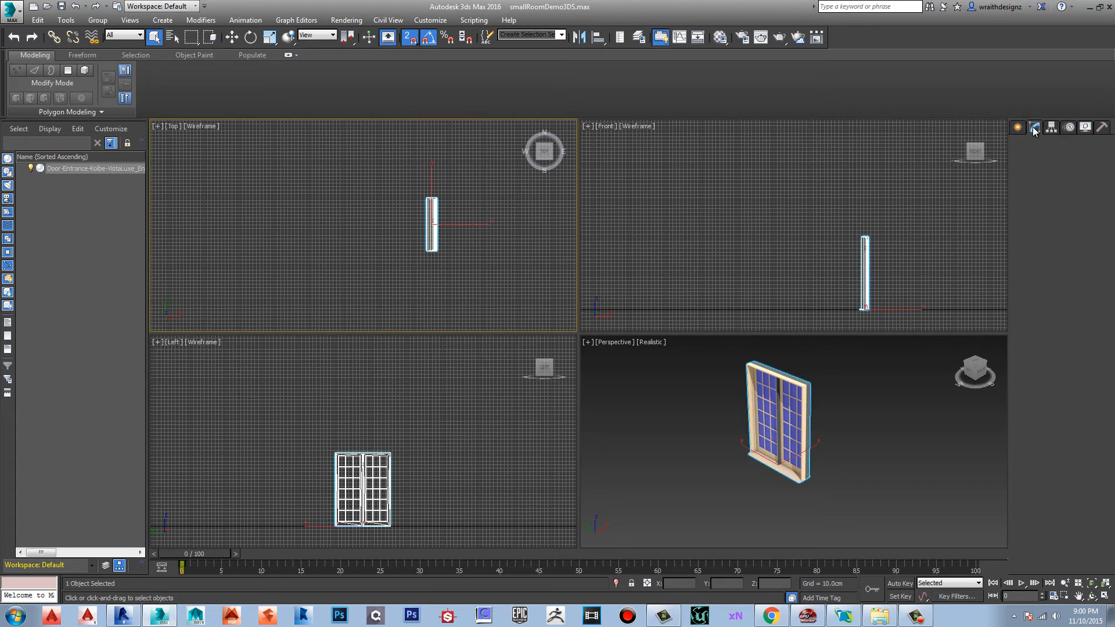
click(1051, 128)
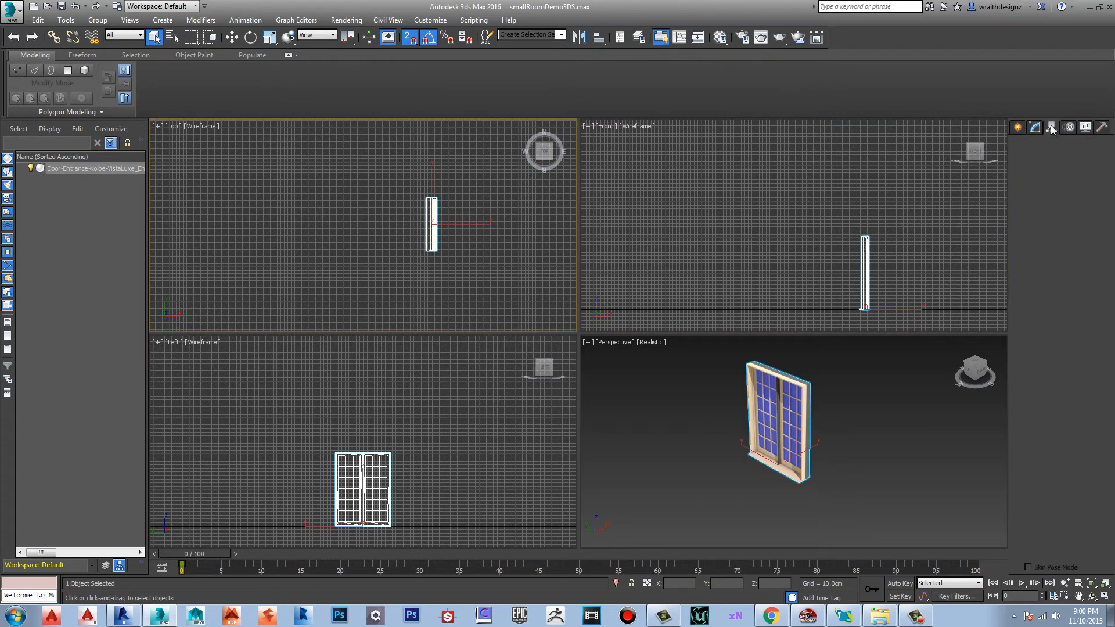
click(1047, 203)
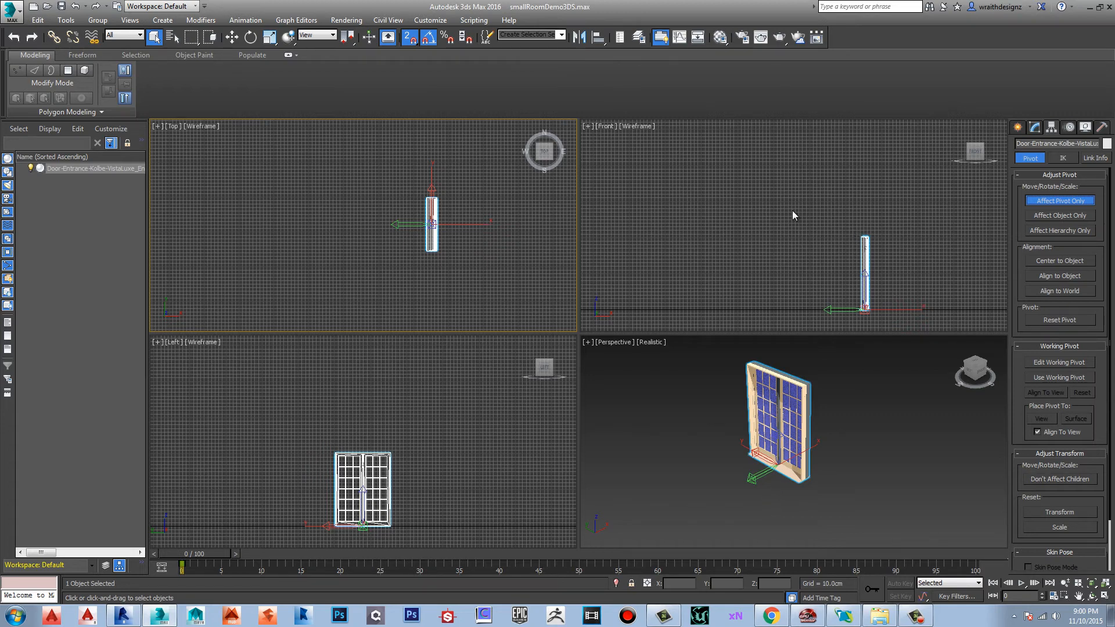
click(1041, 203)
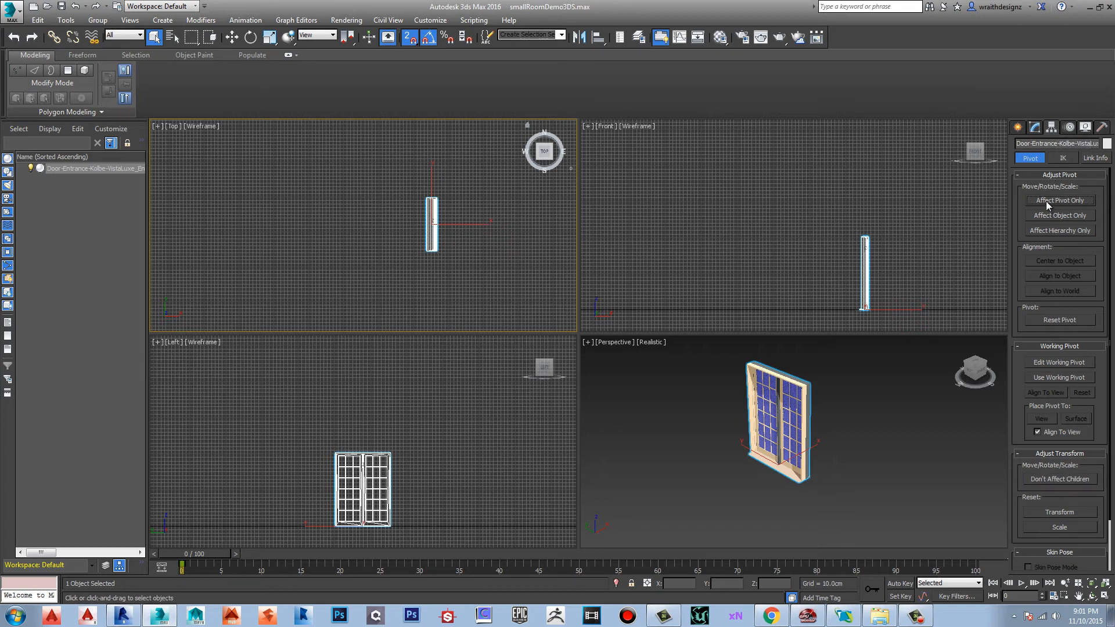
- Move the double door to the world origin by setting its X, Y and Z position to 0, and deselect it
click(1019, 126)
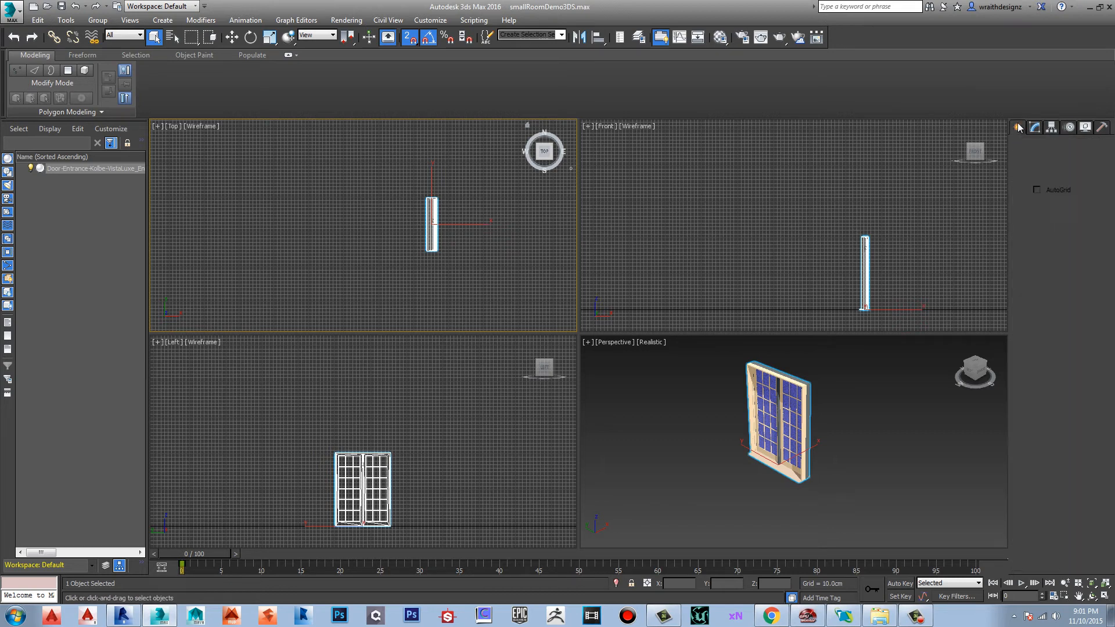
click(1035, 126)
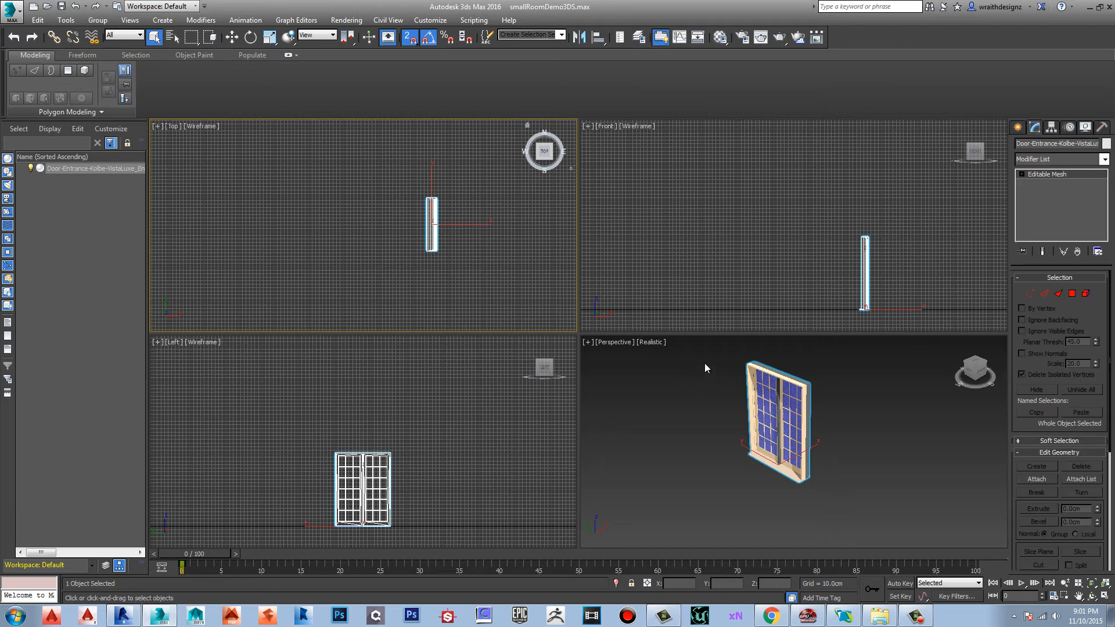
drag(698, 351, 868, 541)
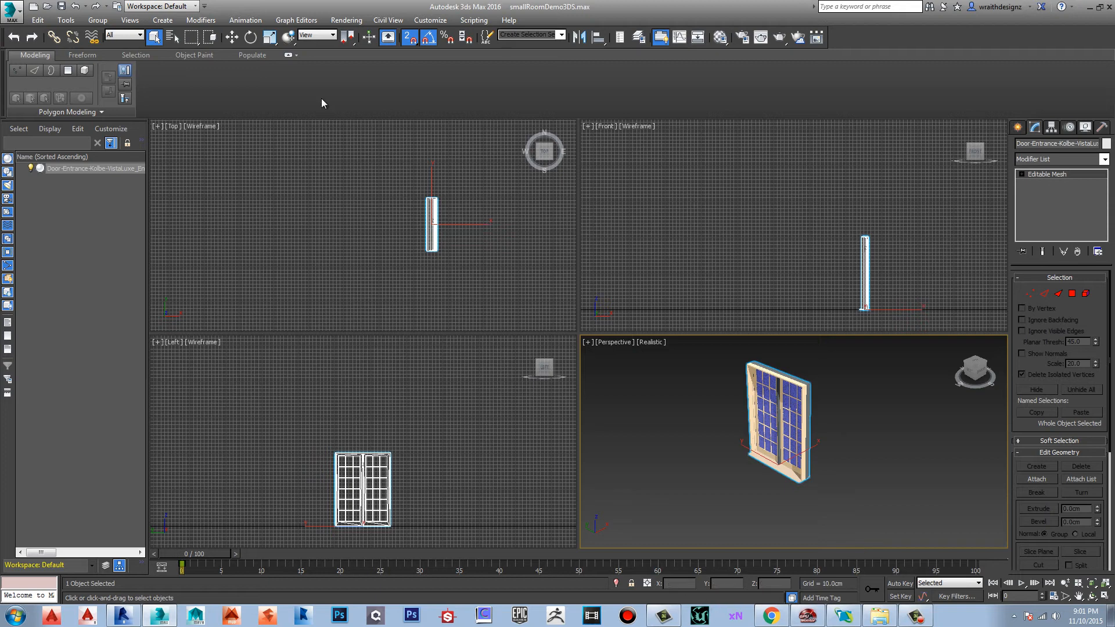
click(232, 37)
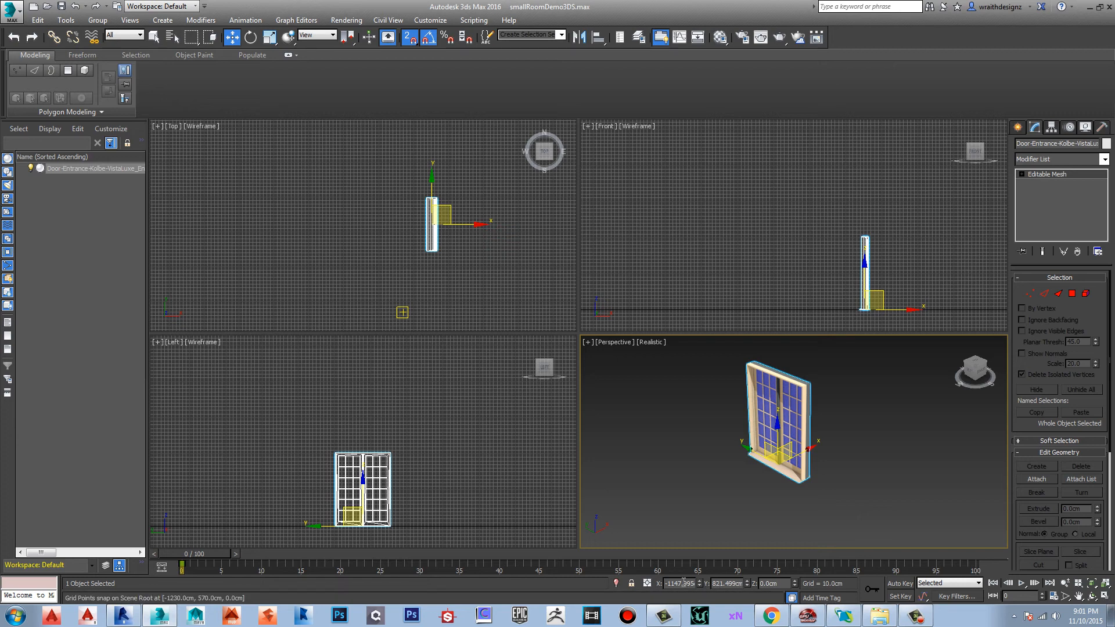
text(-0)
double_click(726, 584)
text(0)
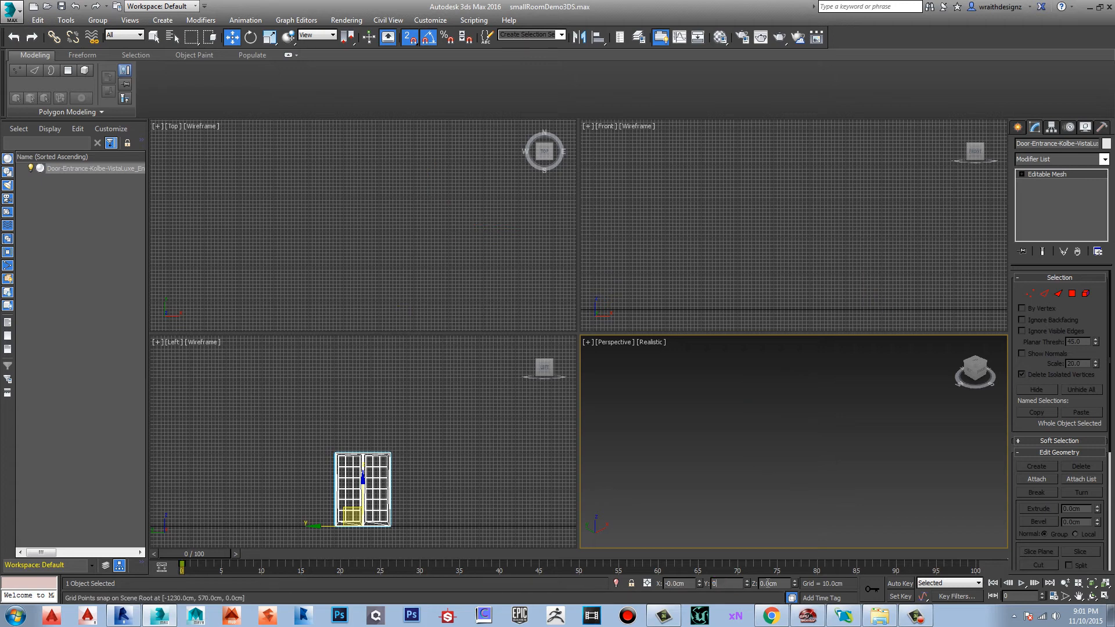
double_click(771, 584)
text(0)
click(765, 488)
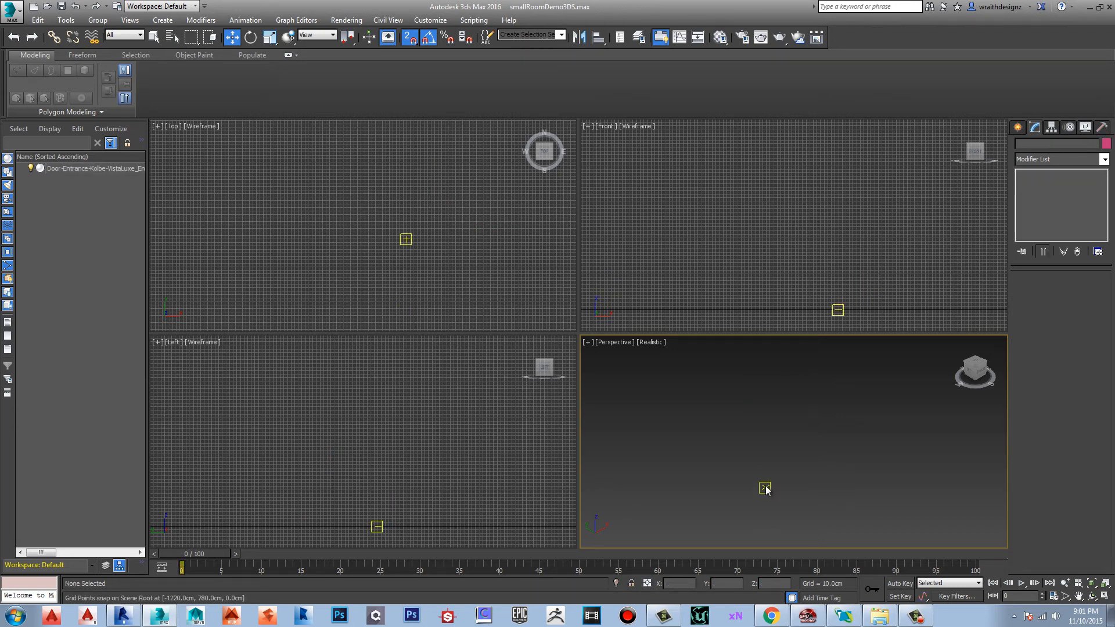
- Examine the double door at the origin from the front, side and back in the Perspective view
middle_drag(764, 486, 675, 450)
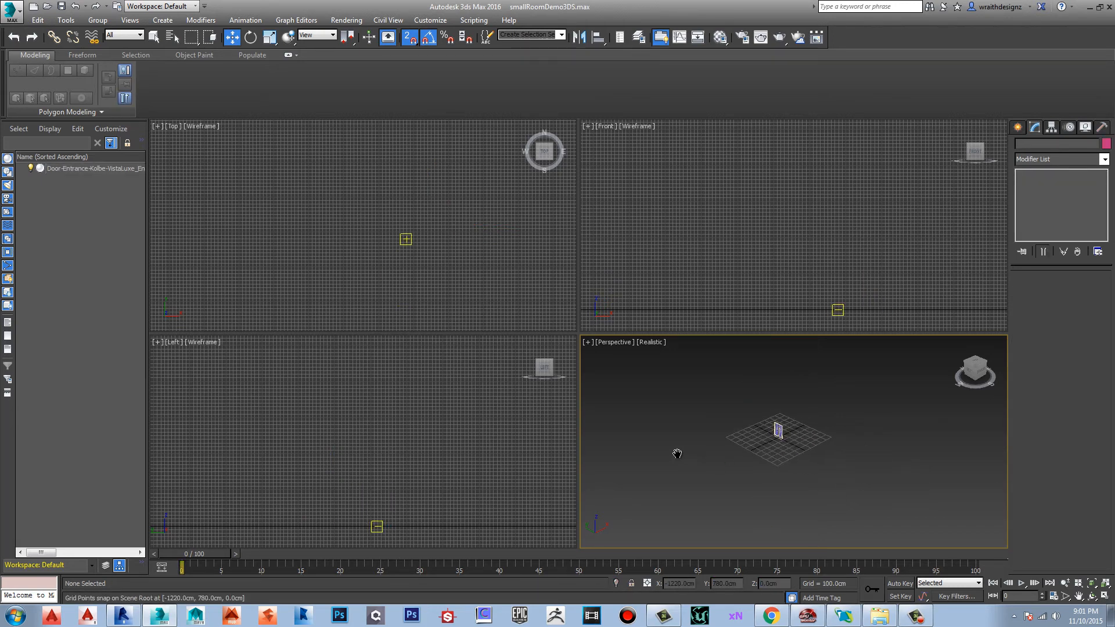
scroll(674, 461, up, 3)
middle_drag(788, 451, 725, 485)
scroll(772, 482, up, 5)
scroll(747, 476, up, 5)
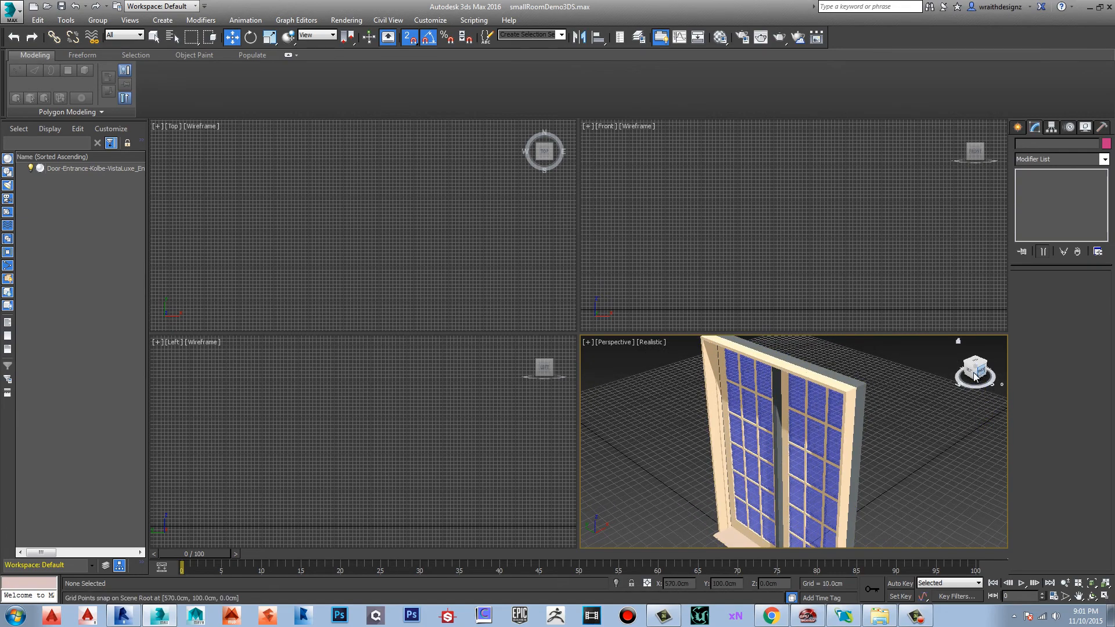
drag(977, 372, 950, 376)
middle_drag(918, 447, 753, 403)
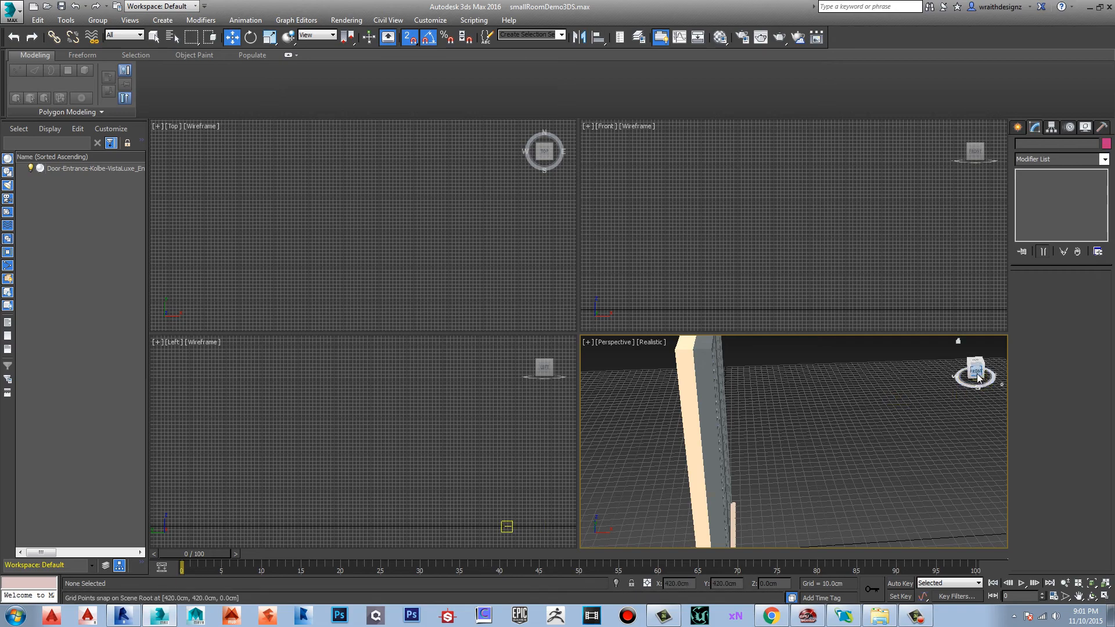
drag(976, 372, 944, 377)
middle_drag(917, 457, 852, 395)
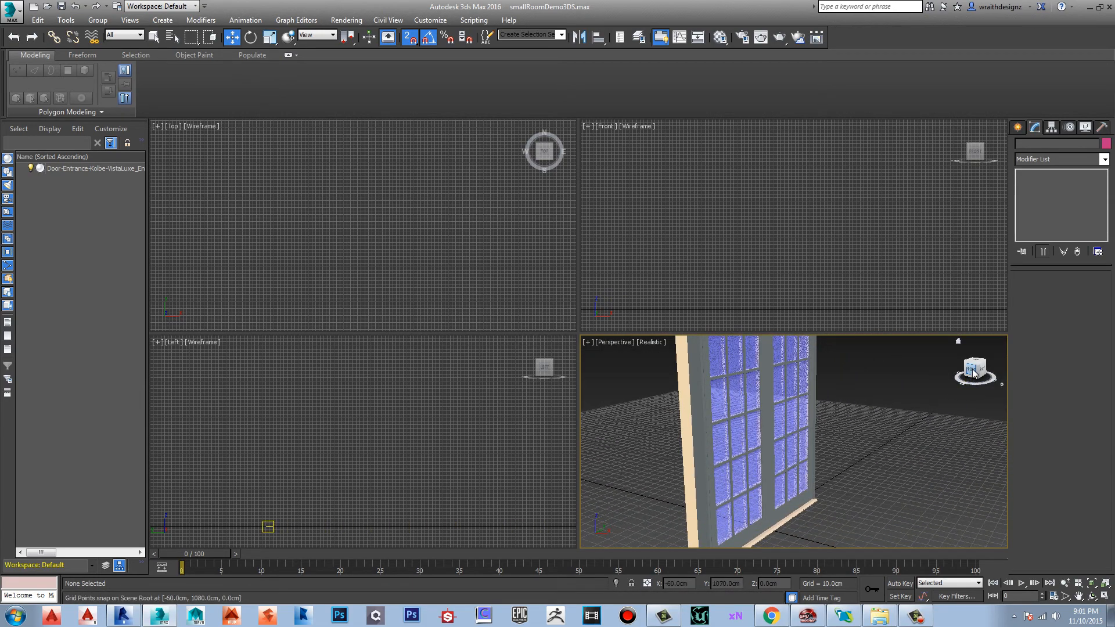
drag(975, 374, 957, 374)
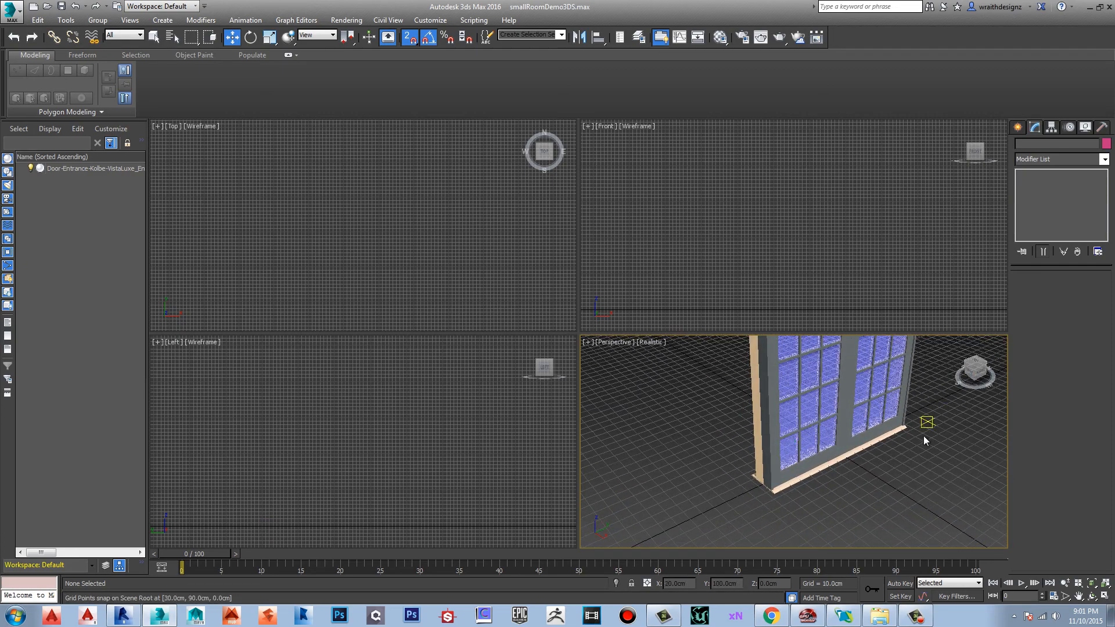
middle_drag(926, 424, 855, 525)
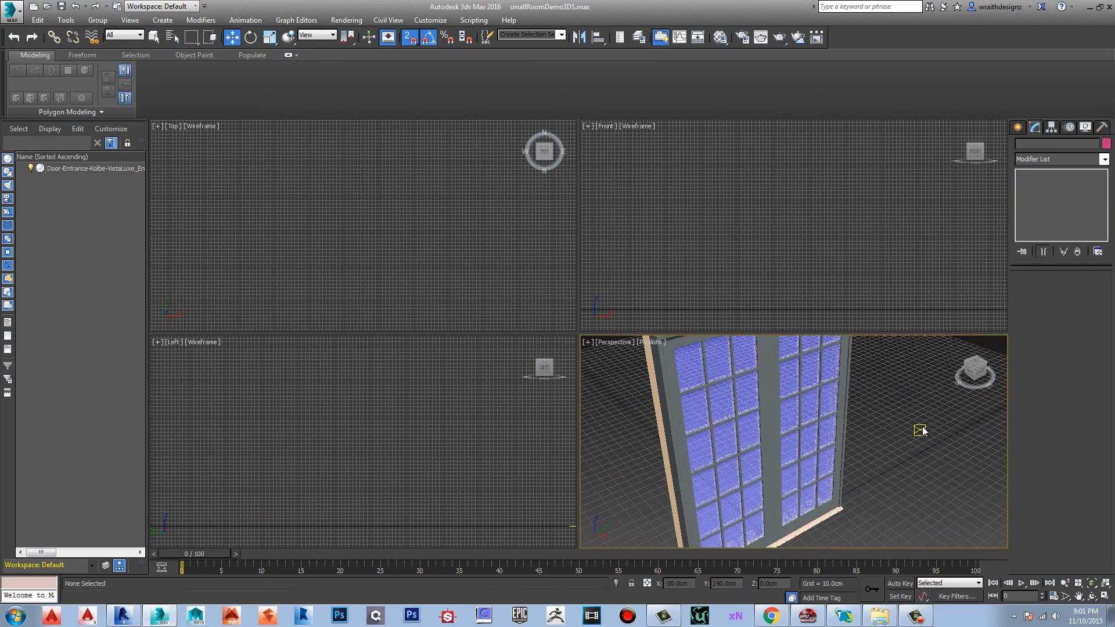
alt+middle_drag(906, 431, 891, 465)
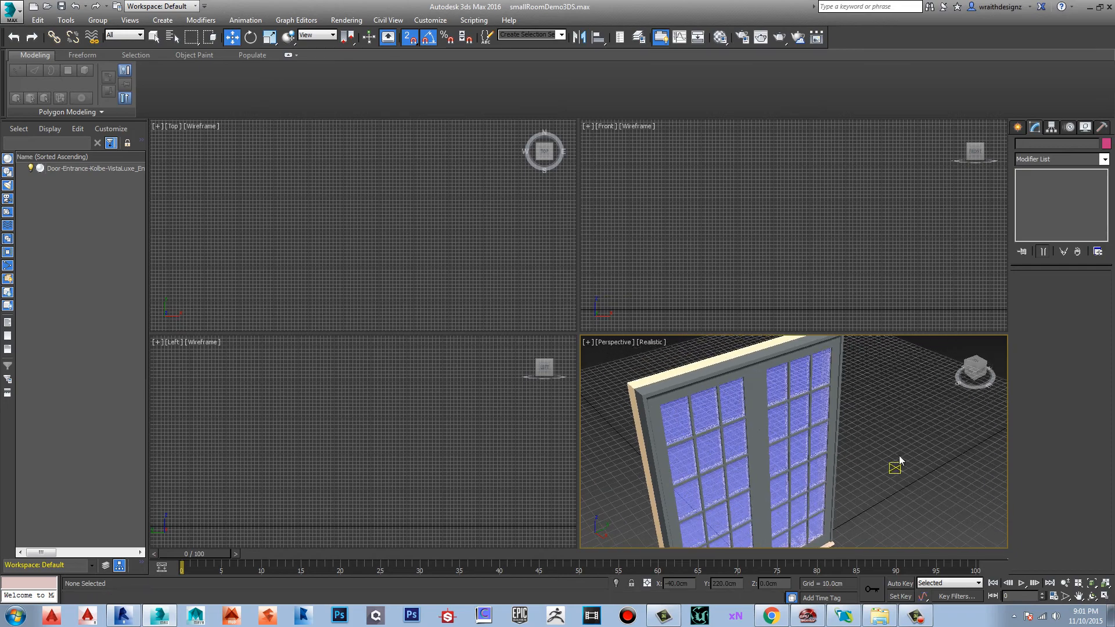
drag(969, 375, 600, 368)
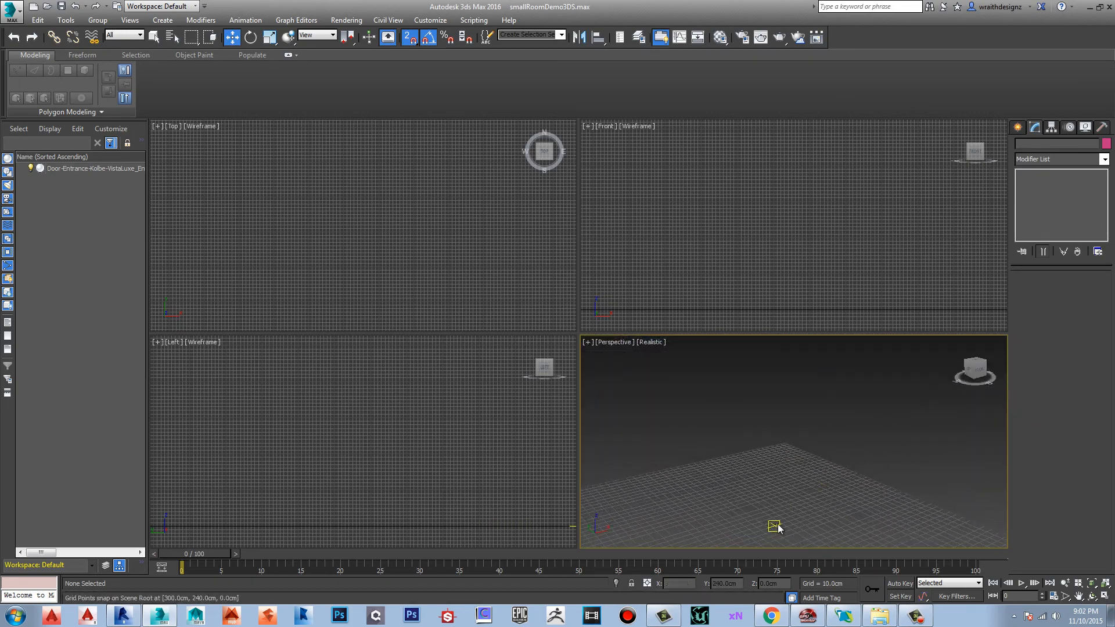
middle_drag(776, 525, 881, 434)
scroll(871, 441, down, 6)
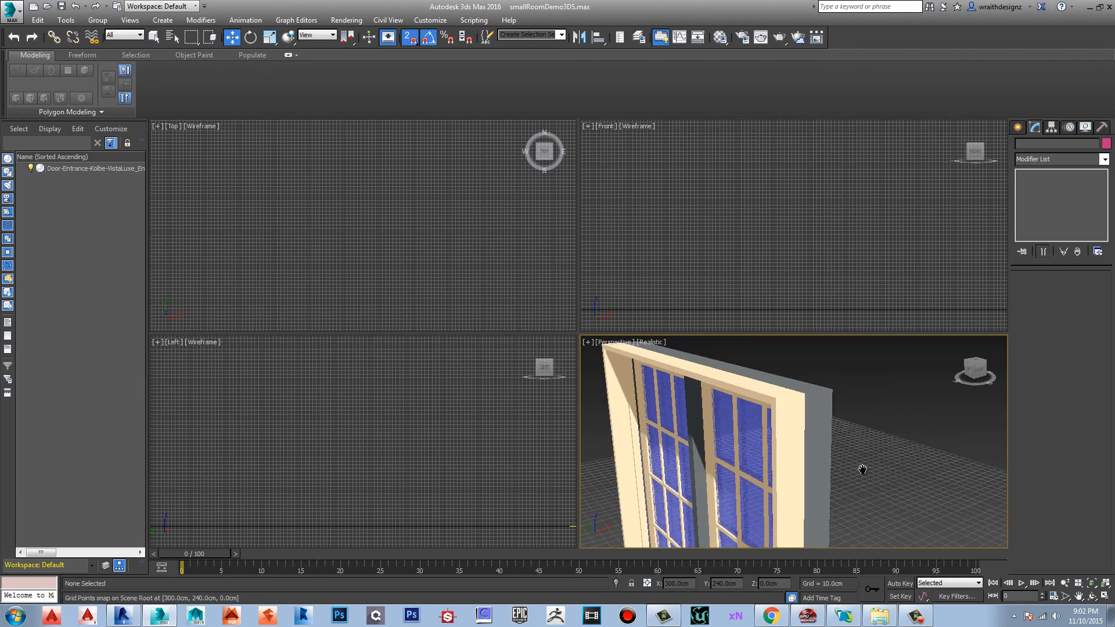
scroll(853, 459, up, 5)
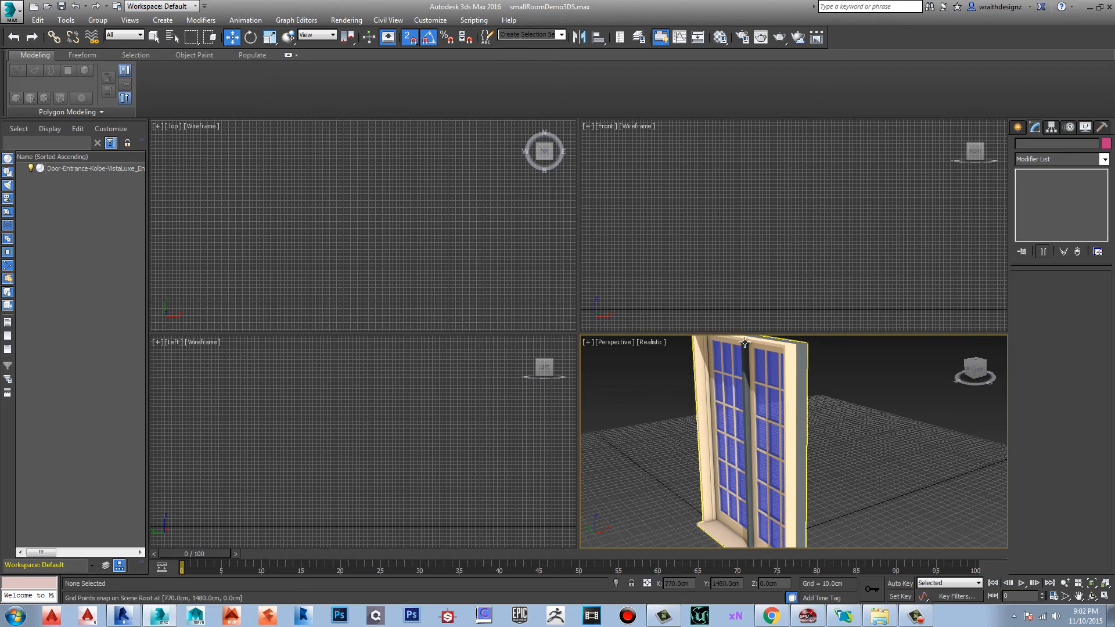
scroll(874, 418, down, 5)
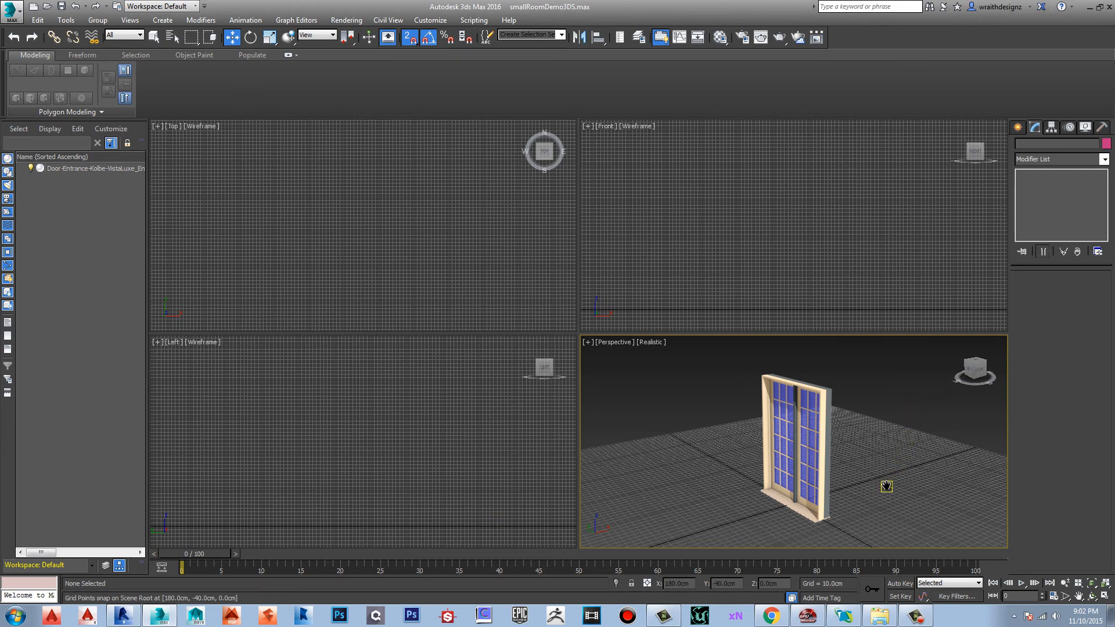
mouse_move(886, 486)
middle_down()
mouse_move(883, 471)
mouse_move(880, 495)
middle_up()
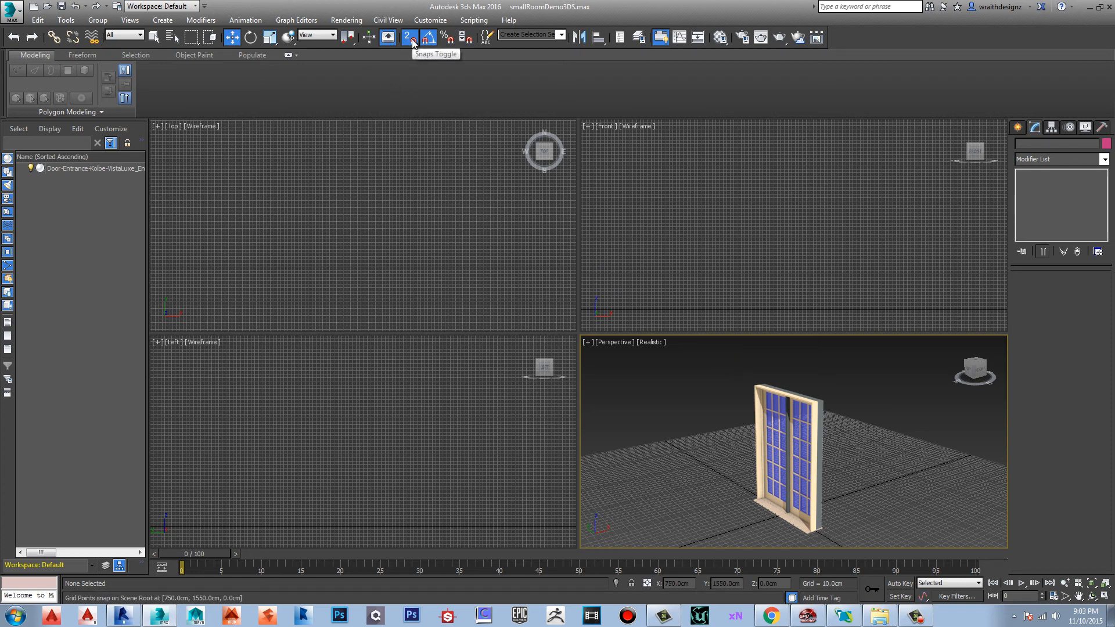
- Select the double door and start an FBX export with the Desktop as the destination folder
drag(703, 366, 904, 610)
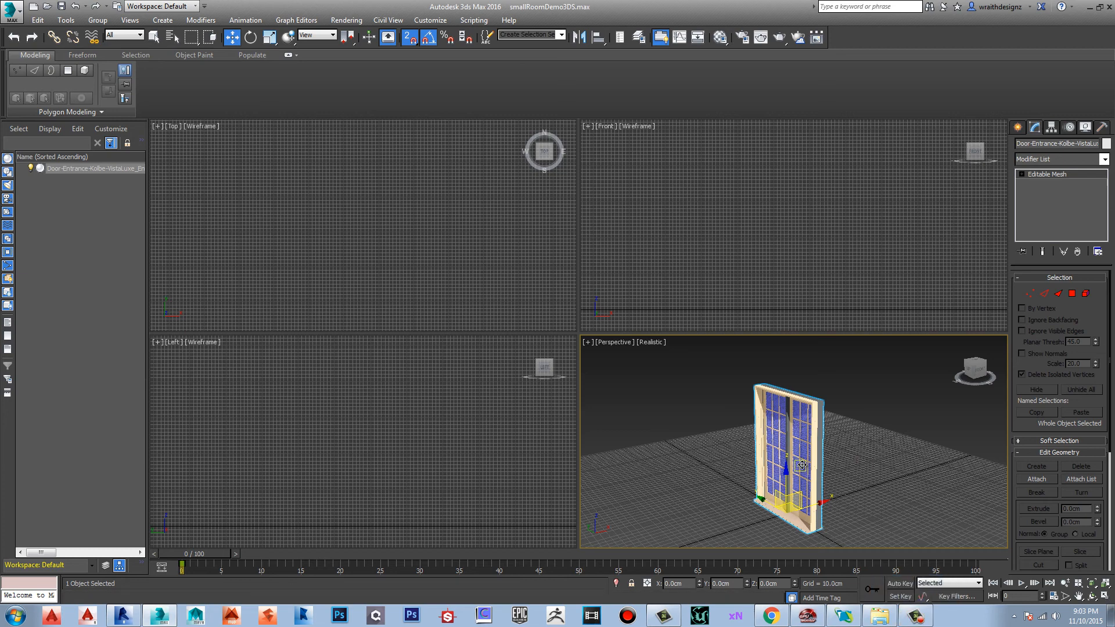
click(12, 11)
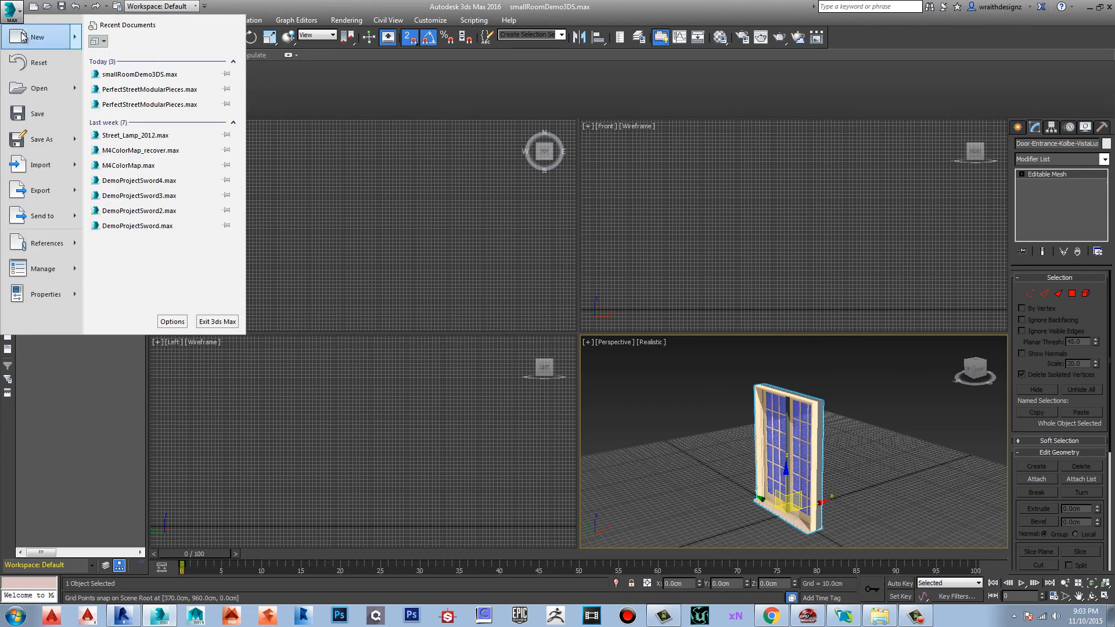
mouse_move(65, 191)
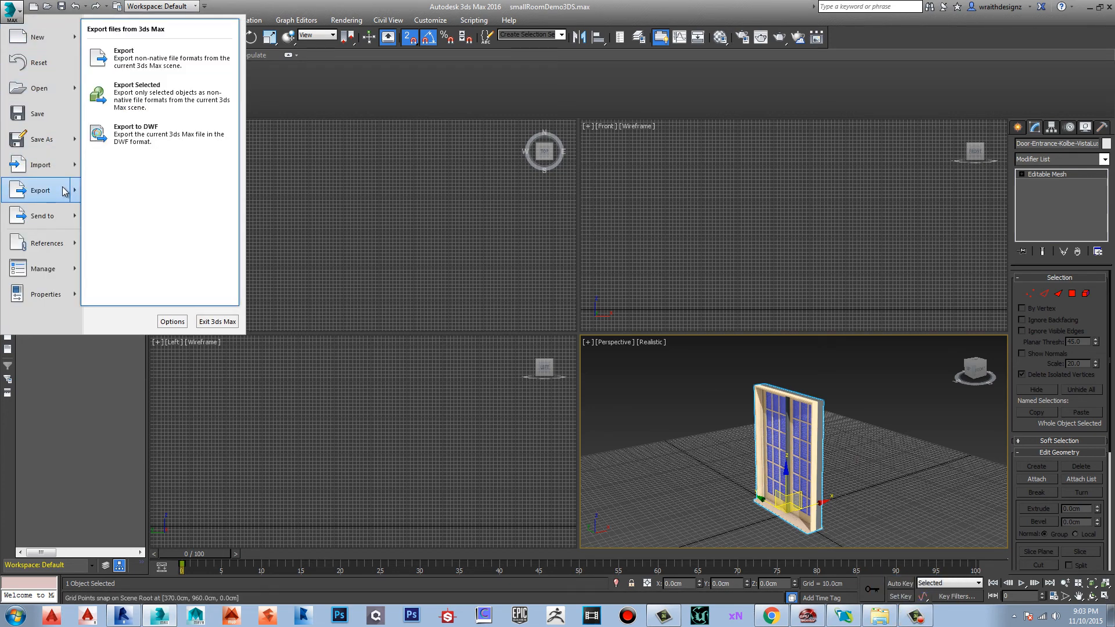
click(145, 60)
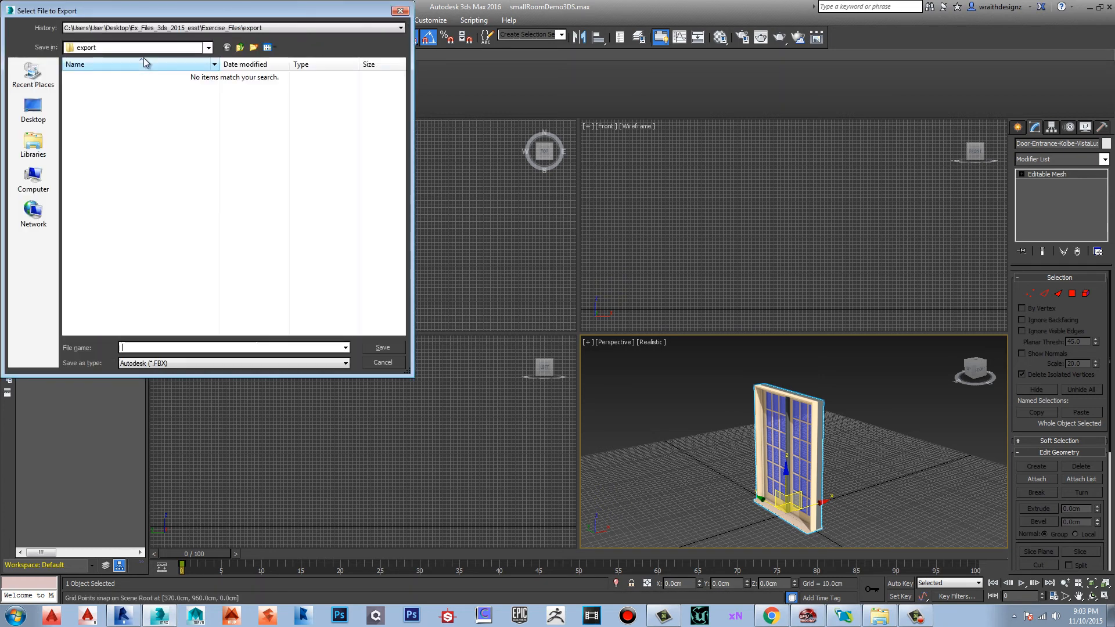
click(32, 107)
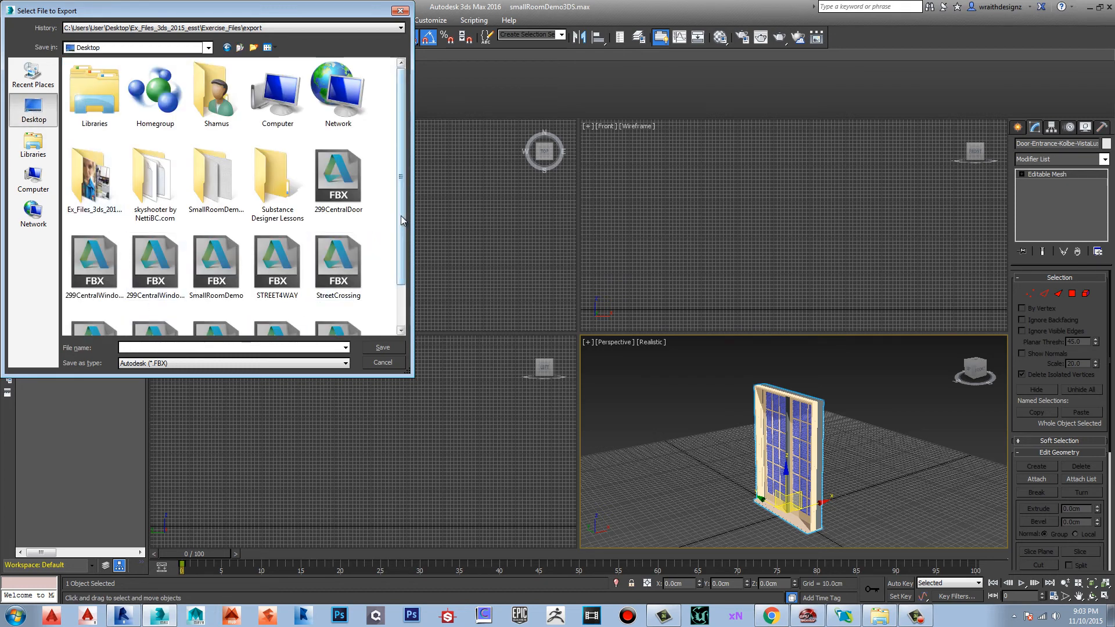
scroll(403, 220, down, 3)
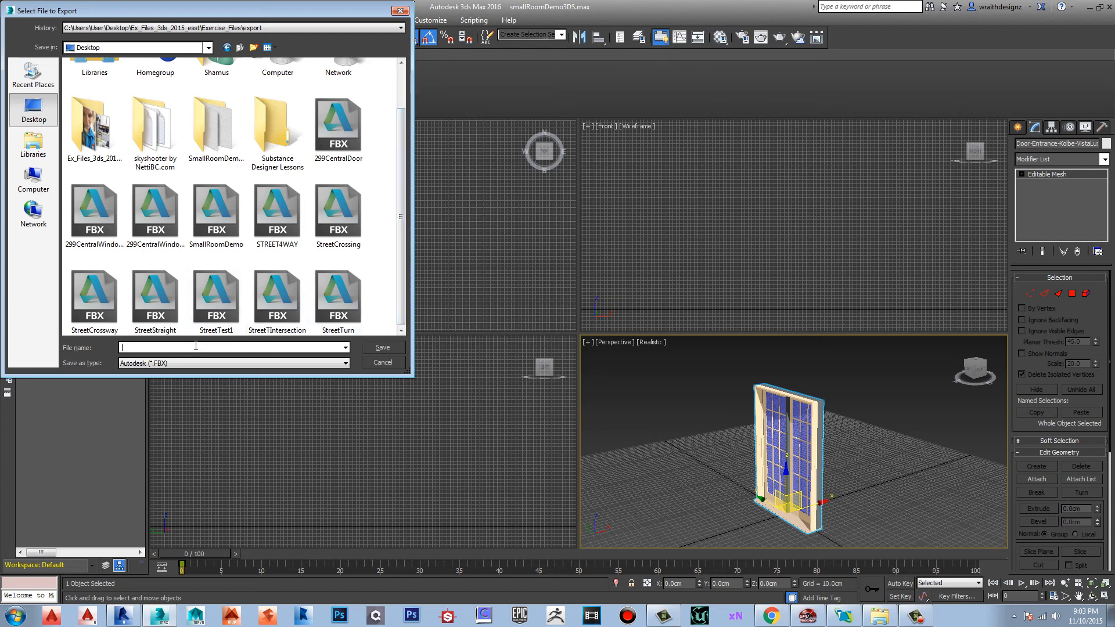
- Export the window to the Desktop as the FBX file Revit3DSMaWindow, reviewing the unit settings in the export options
text(Revit3DSMa)
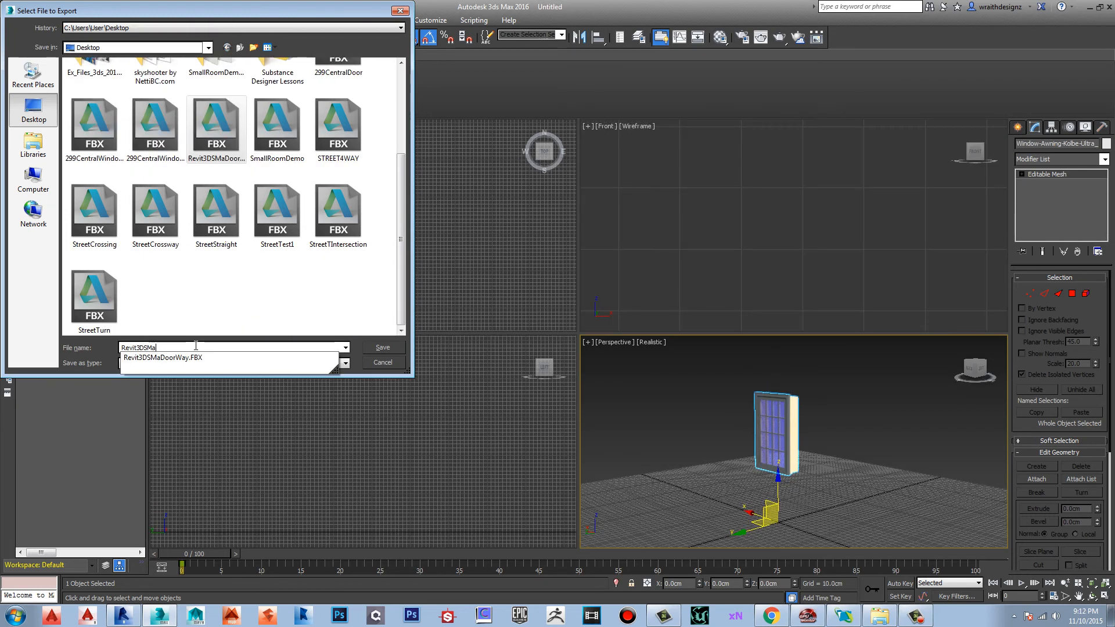
text(Wi)
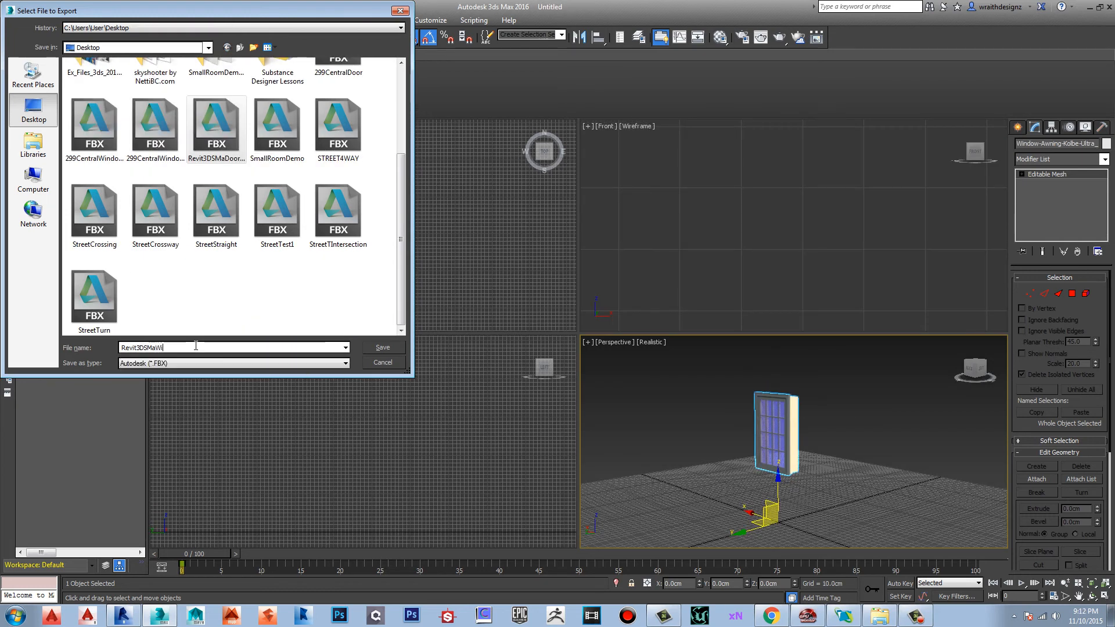
text(ndow)
click(382, 349)
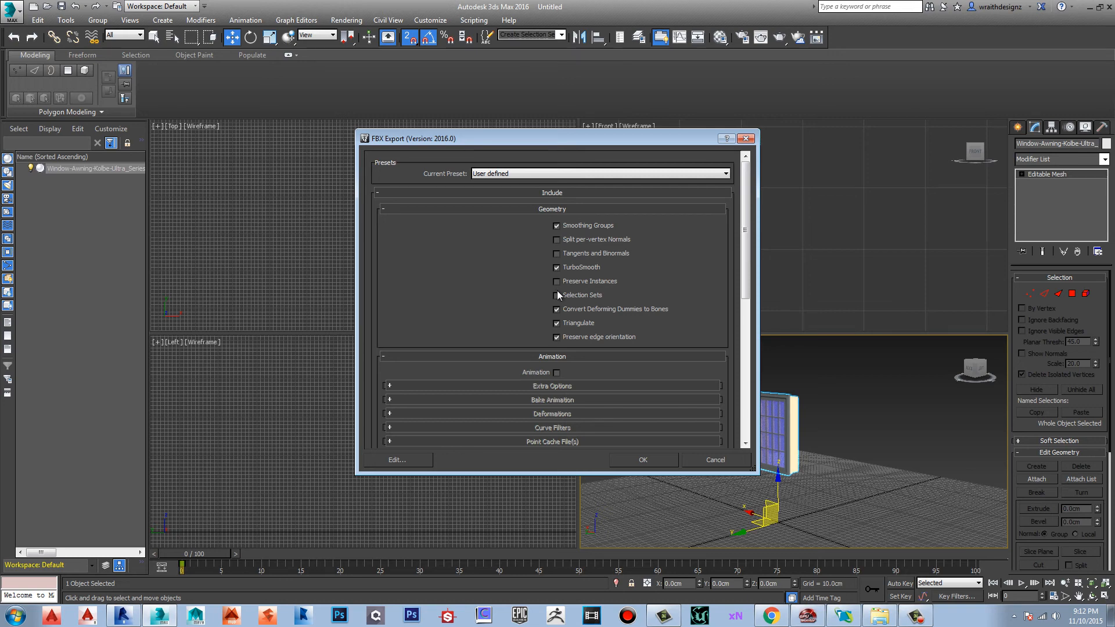
drag(747, 248, 733, 388)
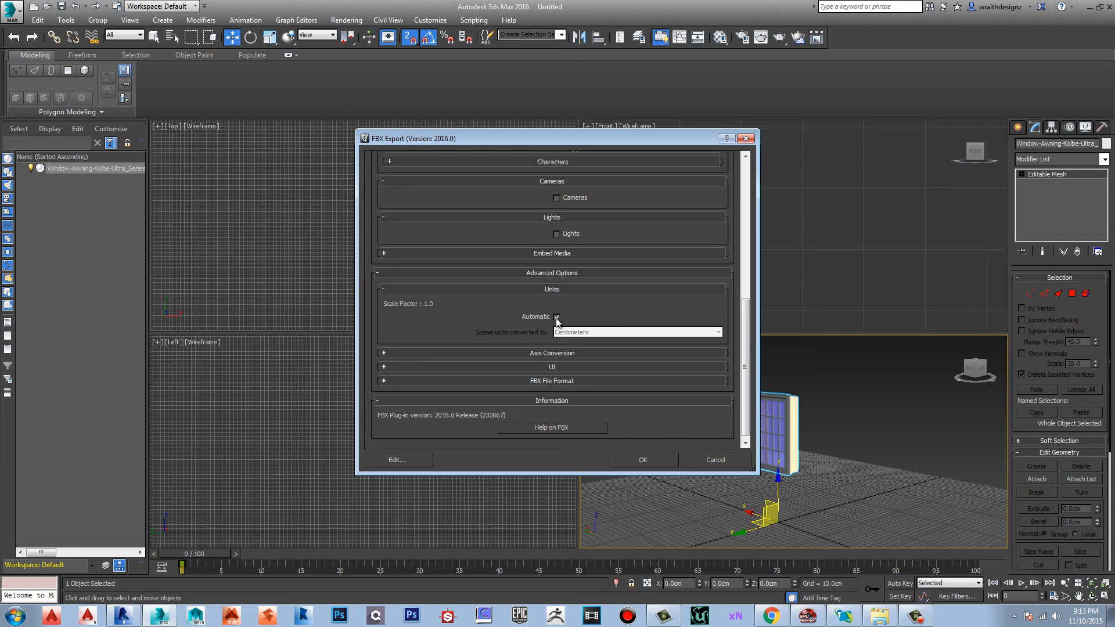
click(642, 459)
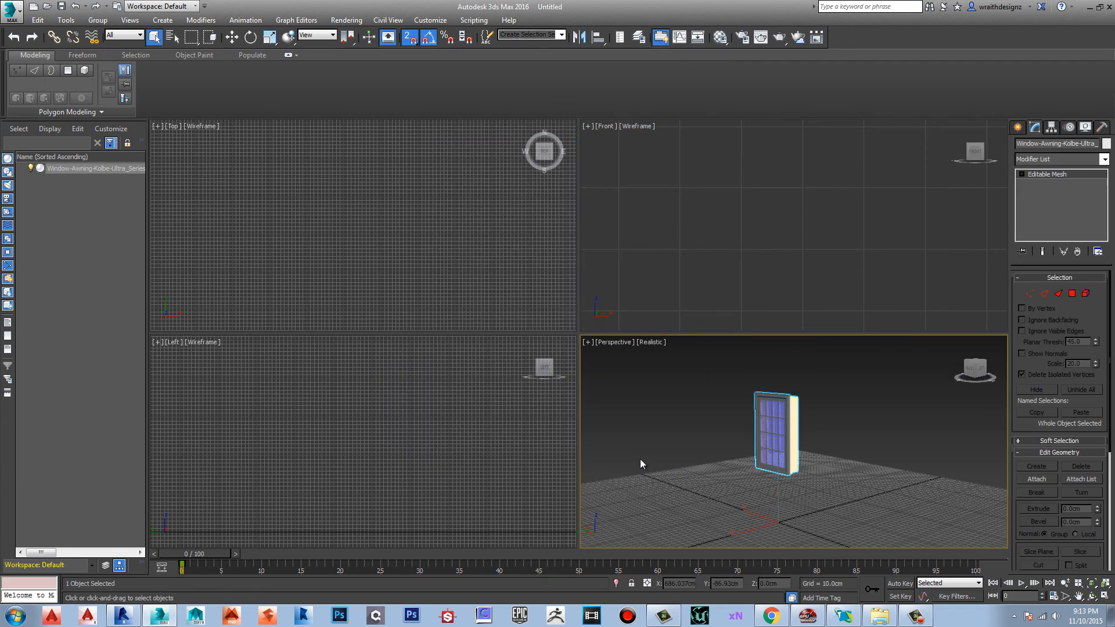
- Examine the awning window and its pivot position relative to the grid origin from several sides in the Perspective view
middle_drag(676, 434, 657, 433)
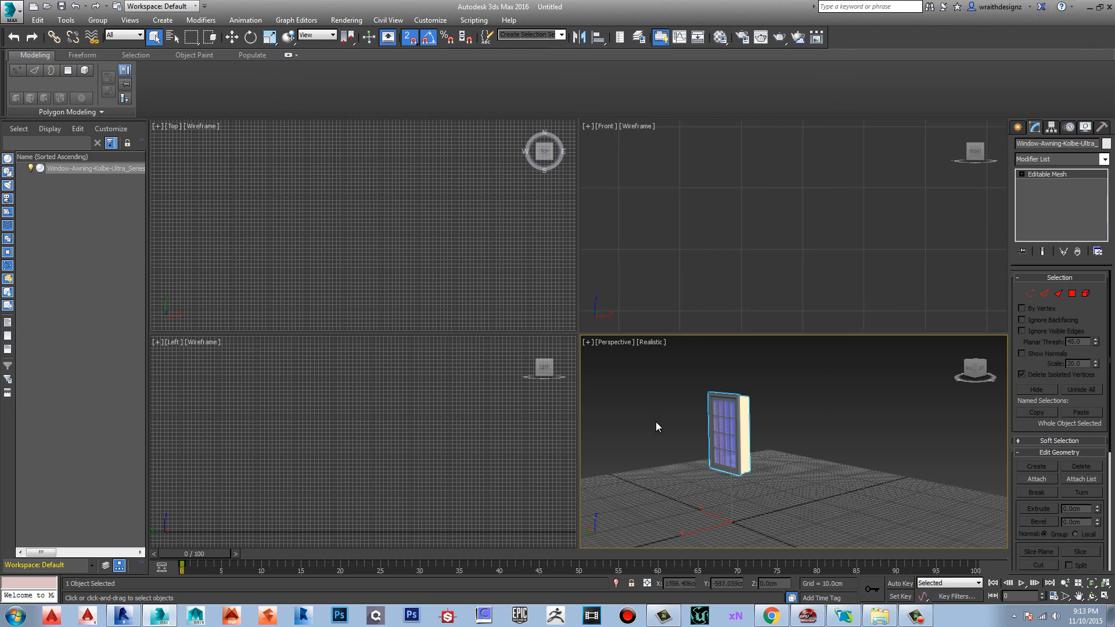
middle_drag(656, 422, 672, 413)
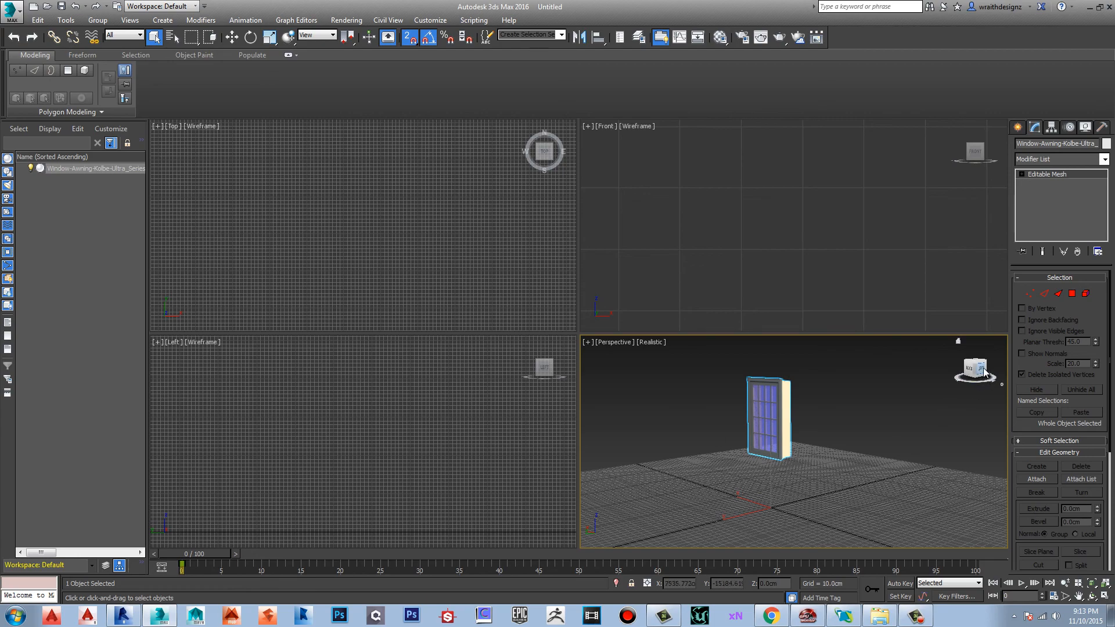
drag(983, 372, 553, 386)
alt+middle_drag(508, 376, 340, 376)
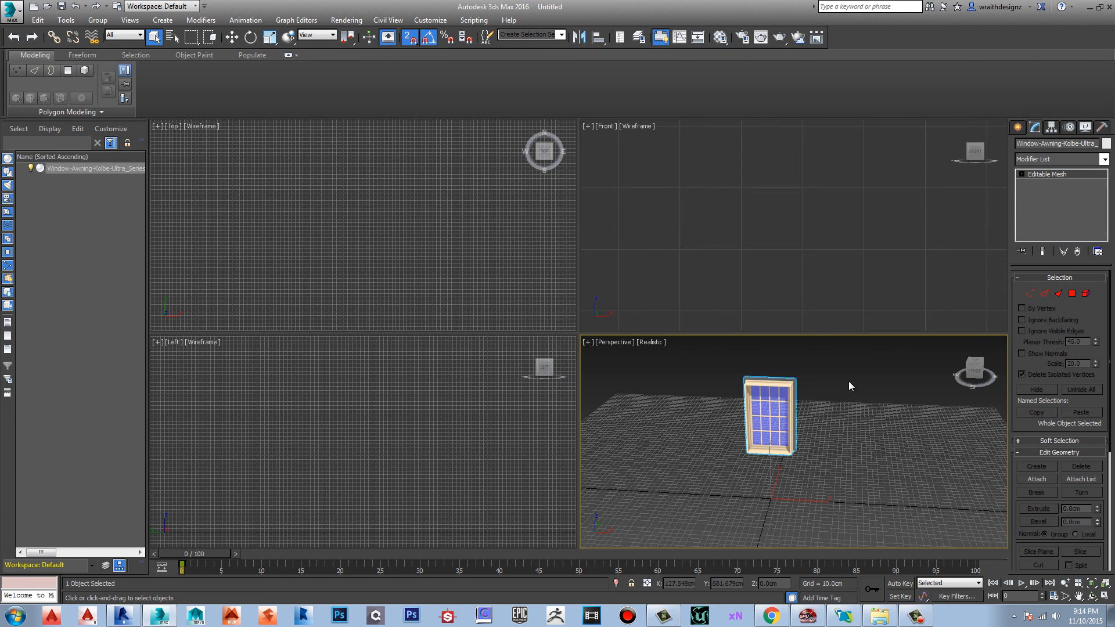
drag(973, 370, 662, 368)
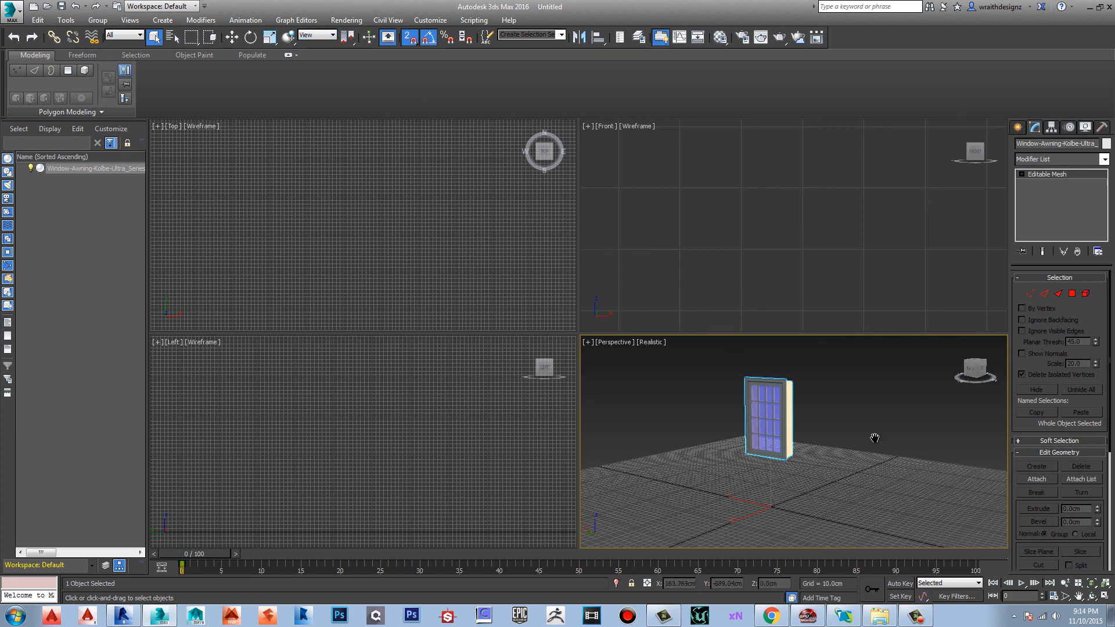
middle_drag(875, 438, 897, 458)
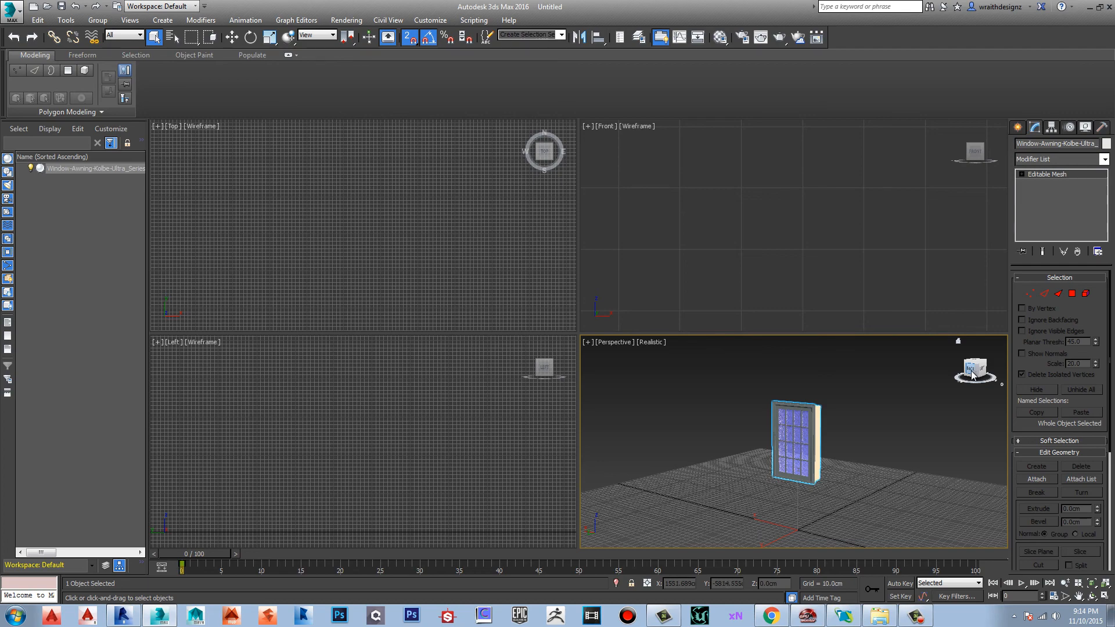
drag(973, 374, 598, 376)
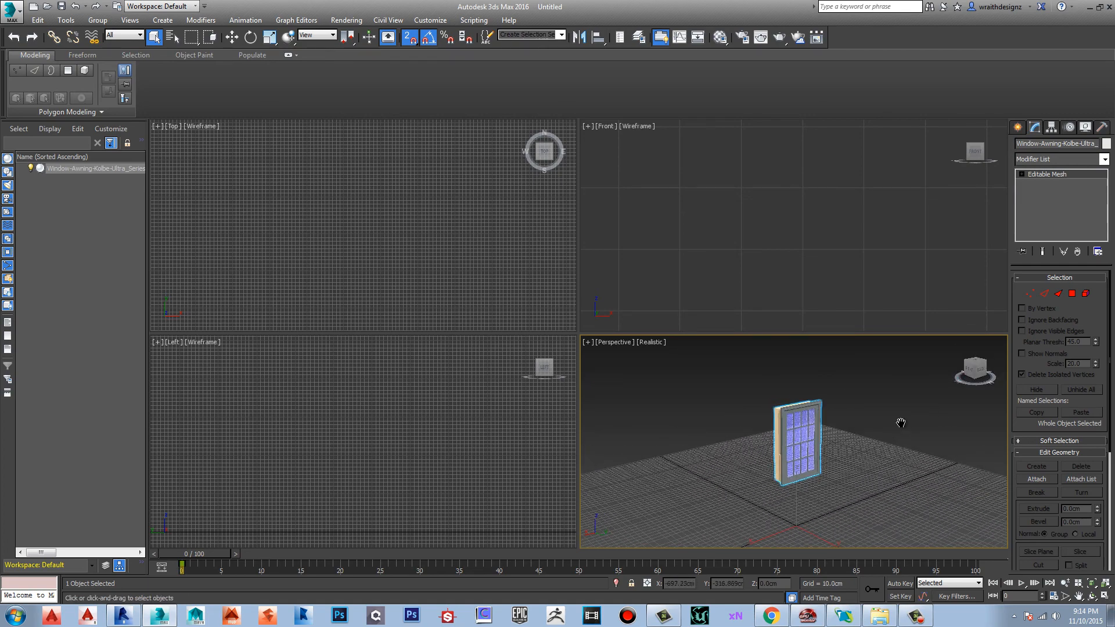
middle_drag(901, 423, 874, 410)
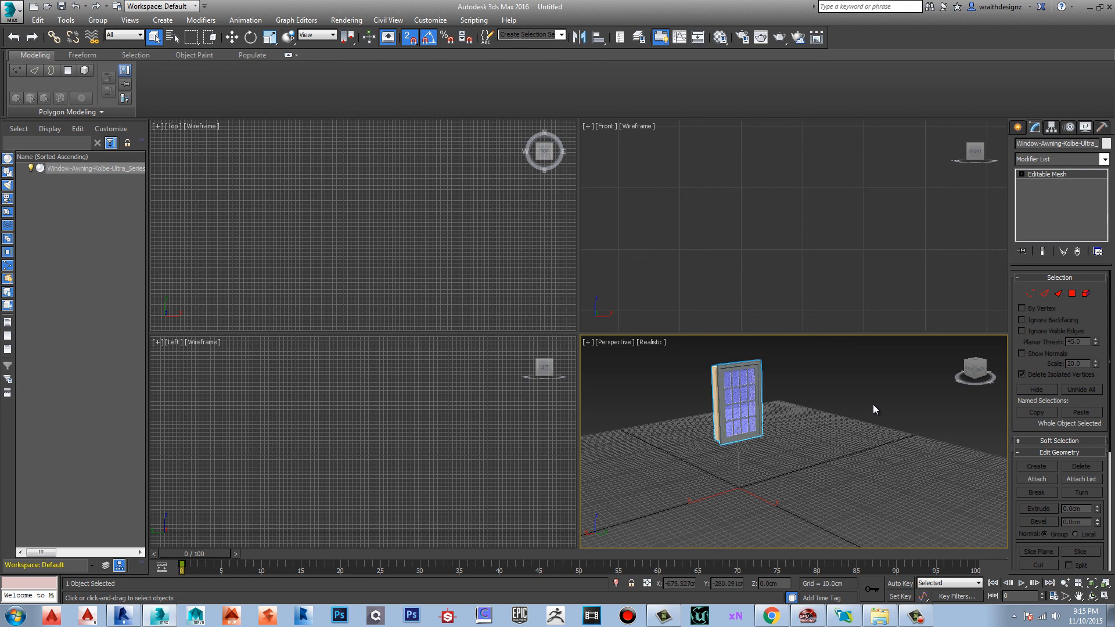
middle_drag(852, 402, 852, 410)
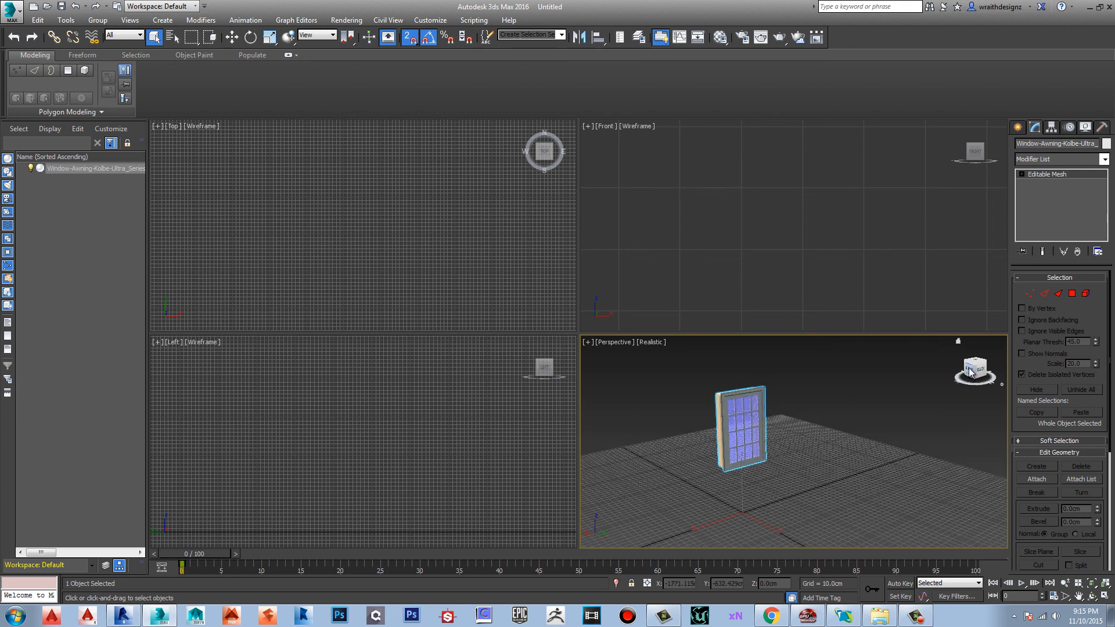
drag(965, 372, 911, 370)
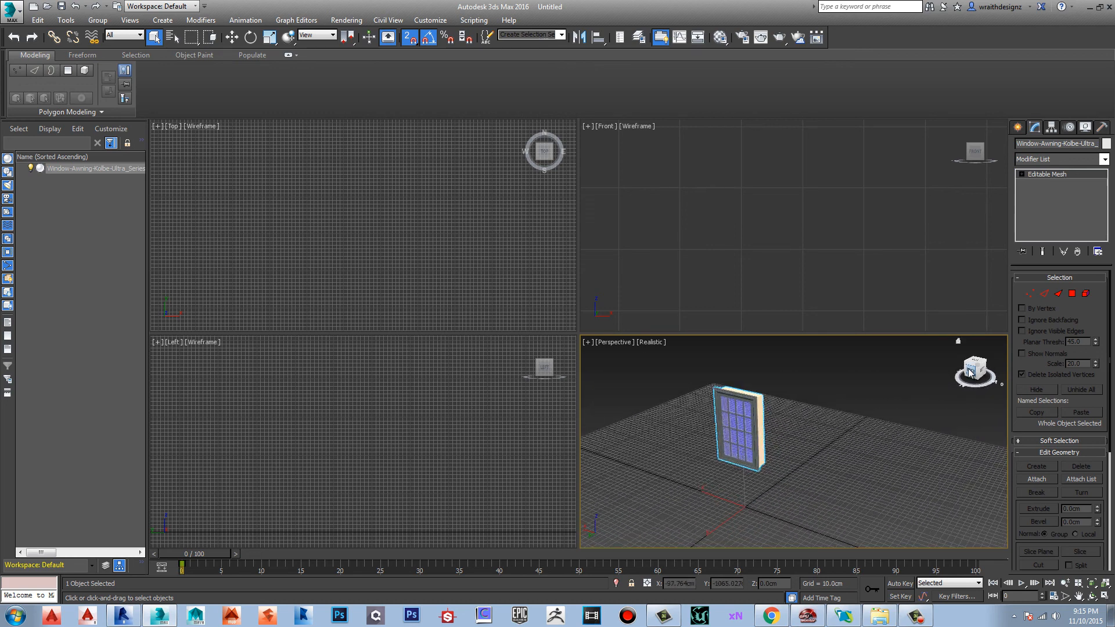